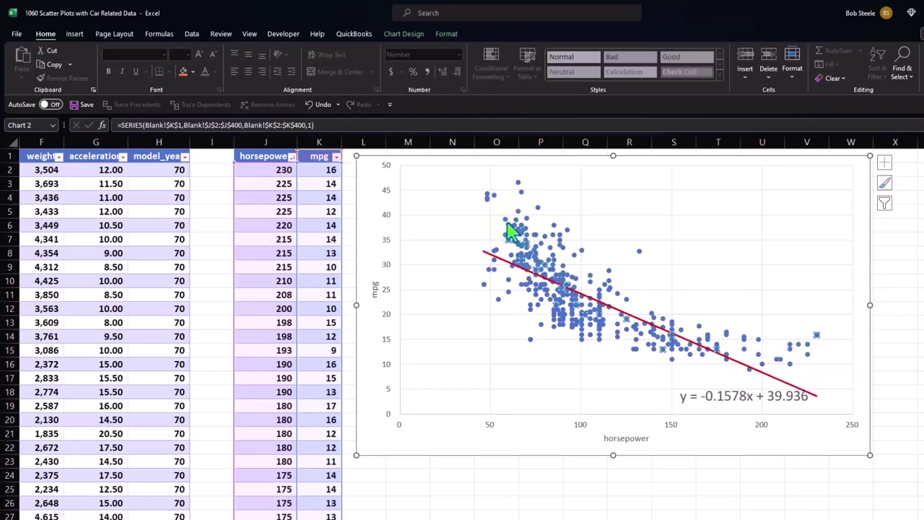
Deselect the scatter chart and select the horsepower values along with the mpg column
mouse_move(509, 231)
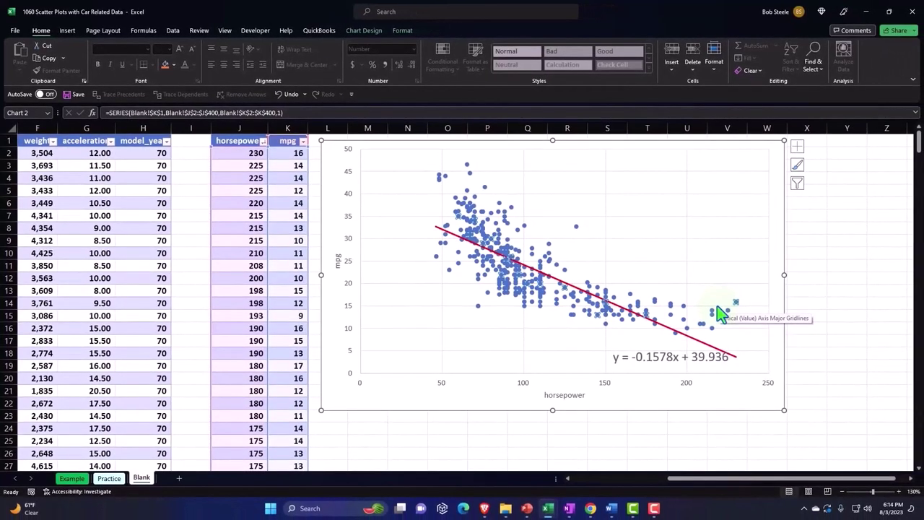
click(847, 303)
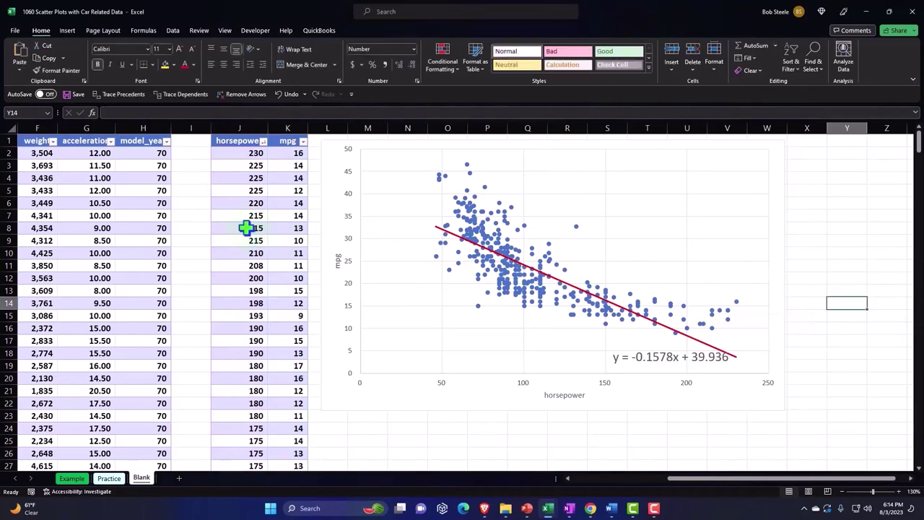
key(Left)
key(Left)
key(Left)
key(Left)
key(Left)
key(Left)
key(Left)
key(Left)
key(Left)
key(Left)
key(Left)
key(Left)
key(Left)
key(Left)
key(Left)
key(Left)
key(Left)
key(Left)
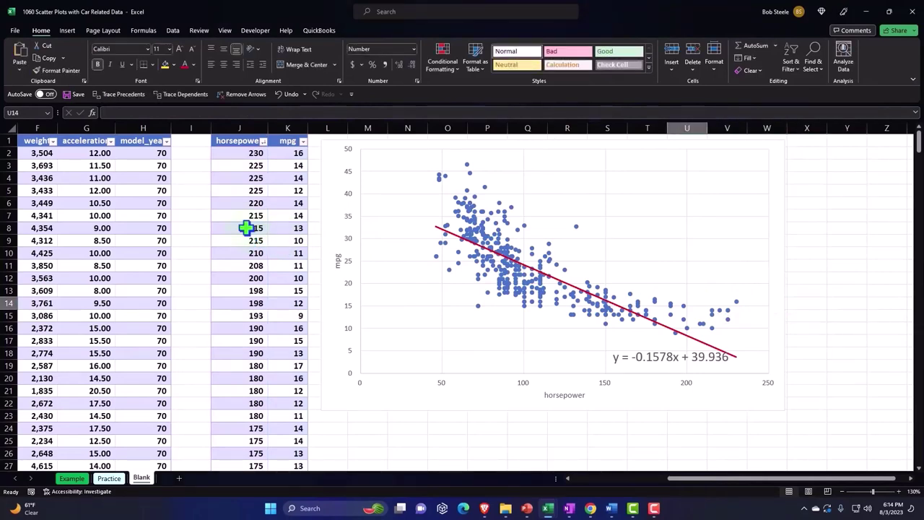
key(Left)
key(Left)
key(Left)
key(Left)
key(Left)
key(Left)
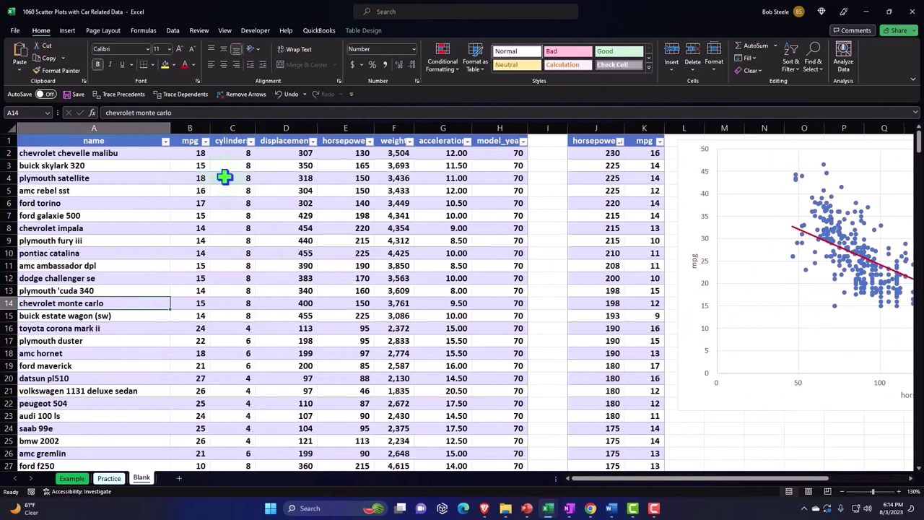
click(342, 129)
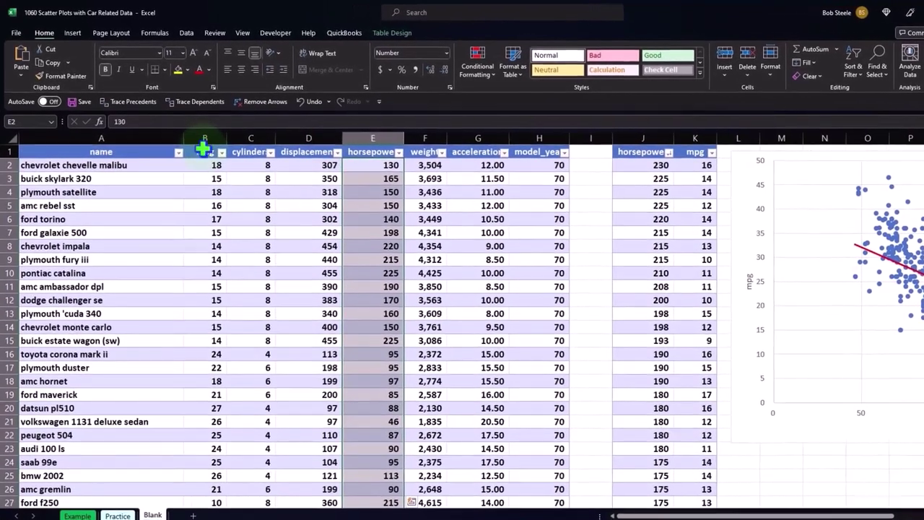
ctrl+click(204, 148)
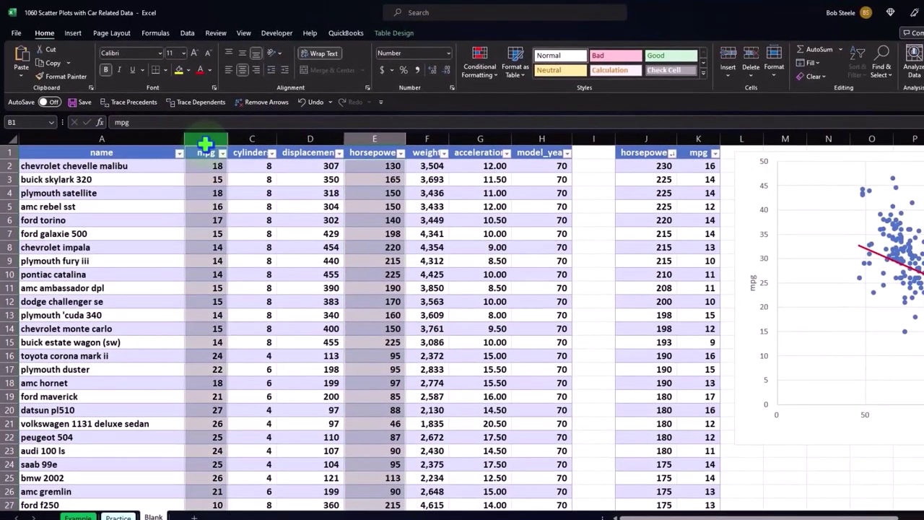
Scroll through the car data and select the entire car data table
scroll(248, 260, down, 20)
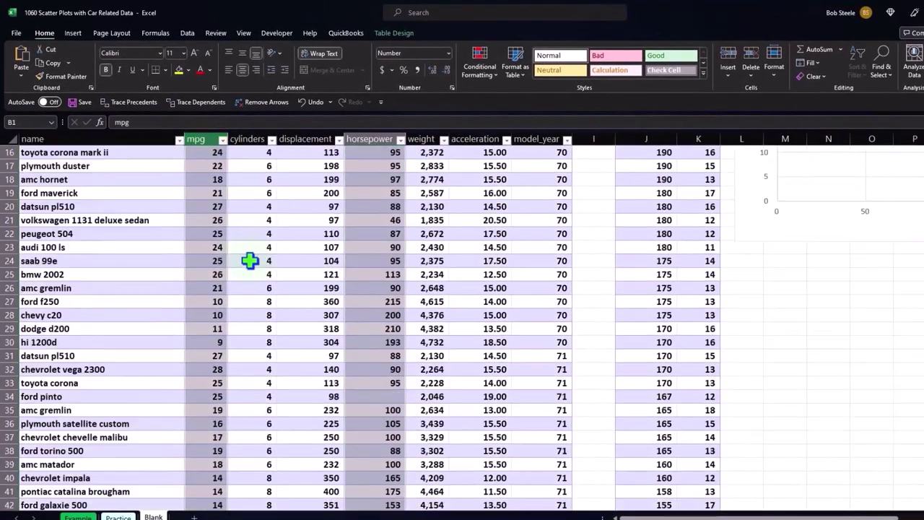
scroll(268, 276, down, 20)
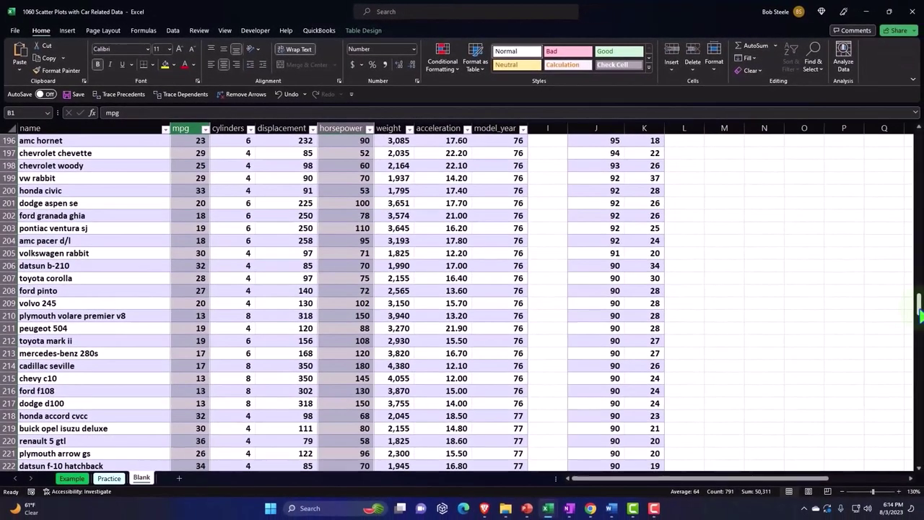
drag(923, 320, 918, 507)
scroll(574, 413, down, 3)
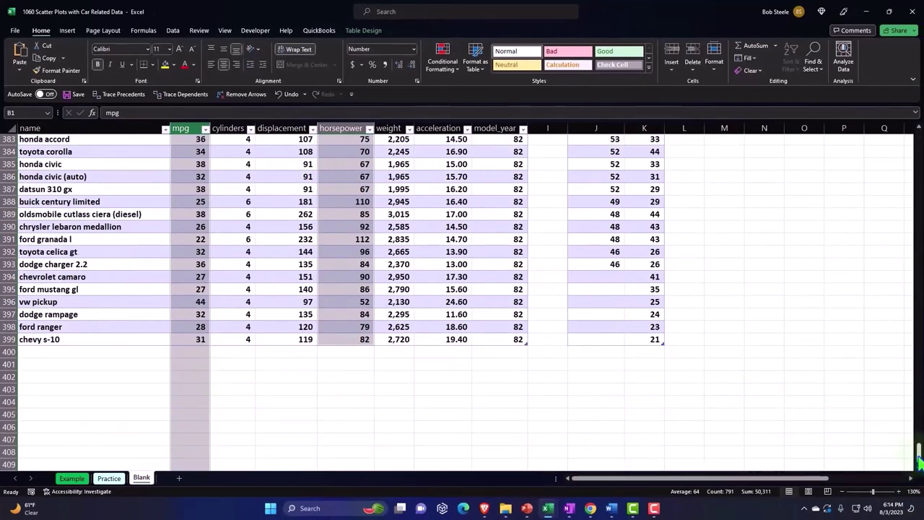
drag(919, 463, 920, 140)
click(365, 178)
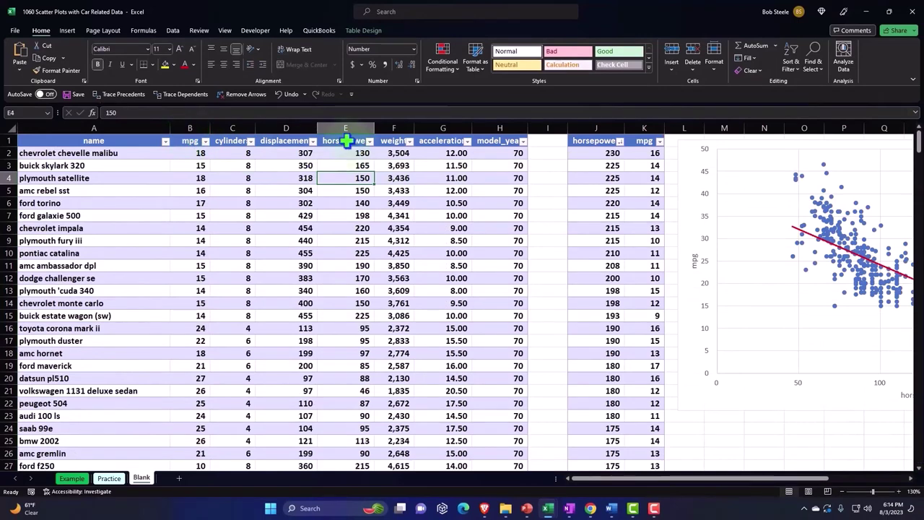
key(ctrl+a)
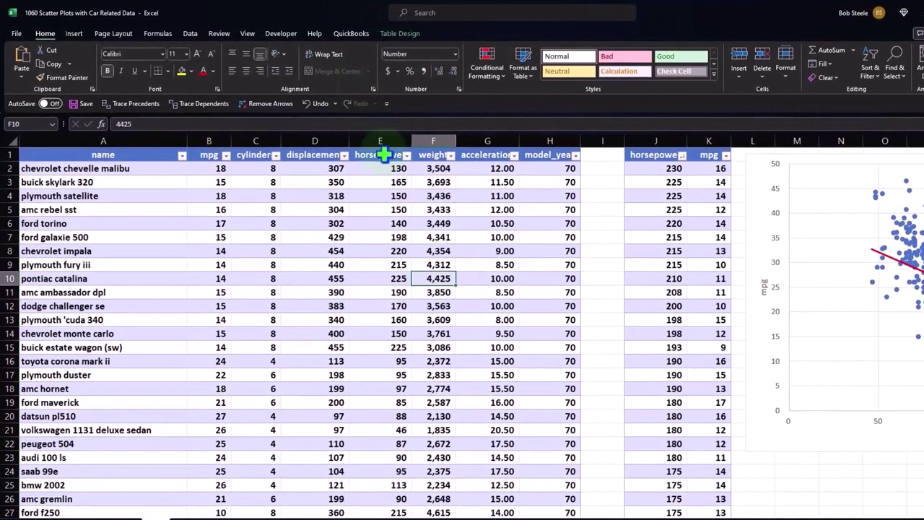
Select the horsepower column from its header, then add the mpg column down to row 399
drag(384, 153, 390, 487)
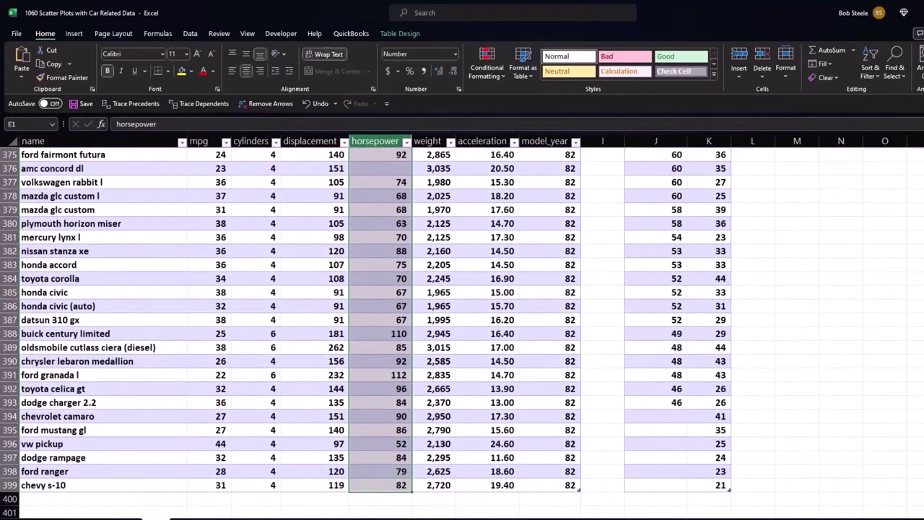
key(ctrl+BackSpace)
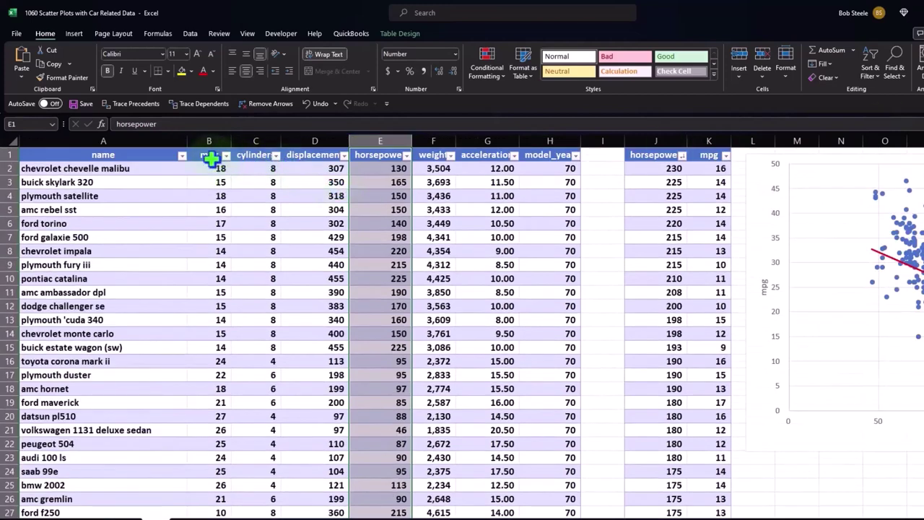
drag(209, 158, 203, 419)
drag(204, 514, 216, 509)
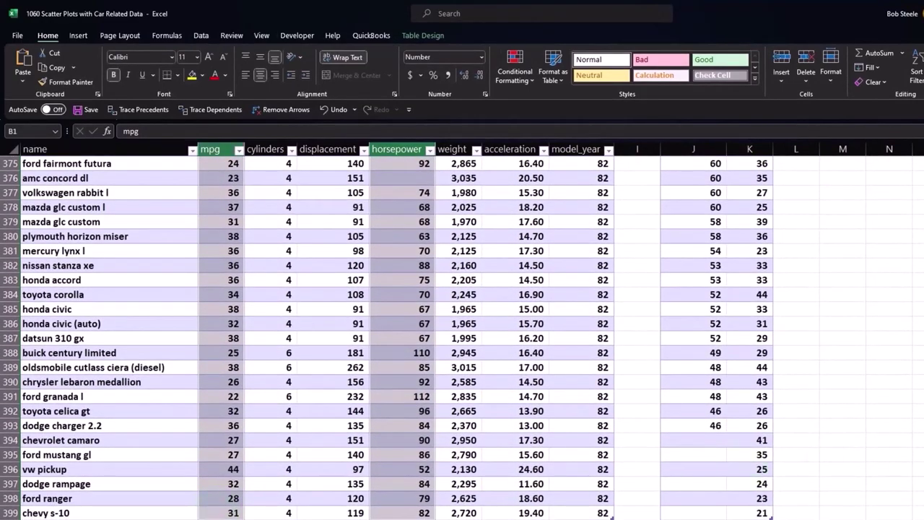
scroll(307, 333, up, 20)
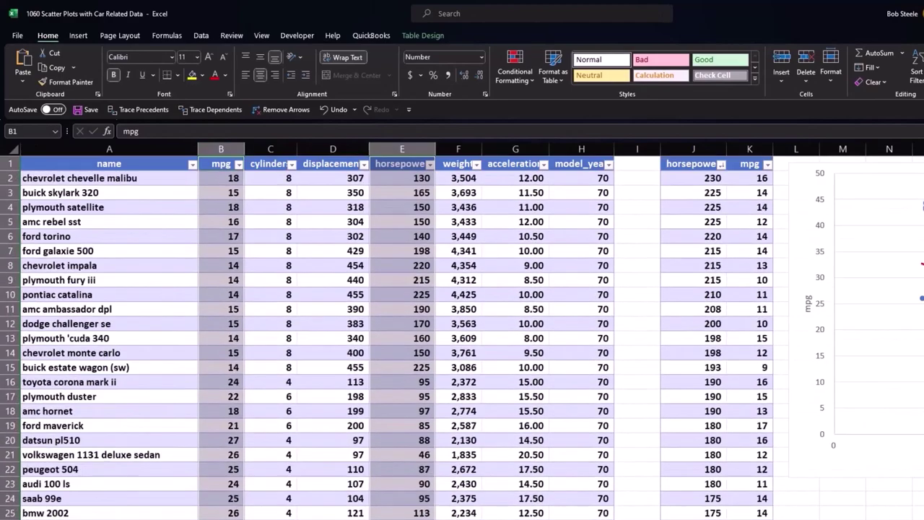
click(516, 192)
click(402, 164)
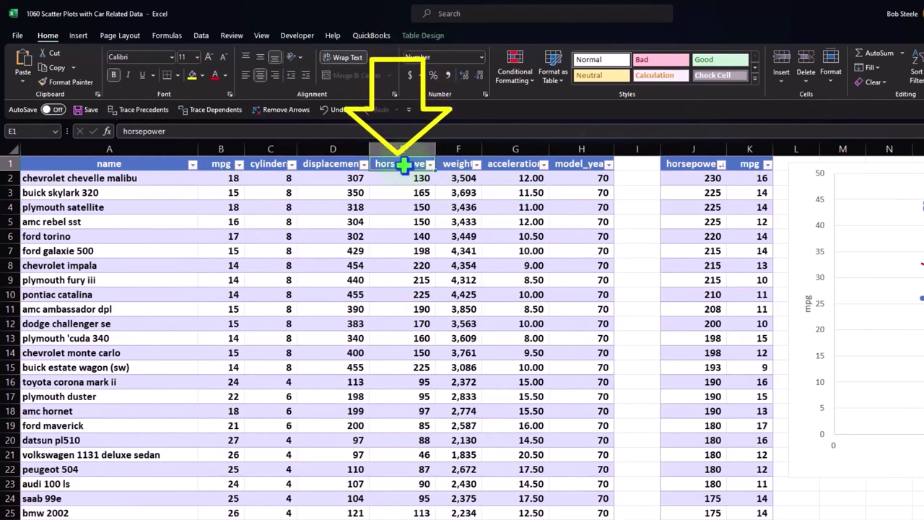
key(ctrl+shift+Down)
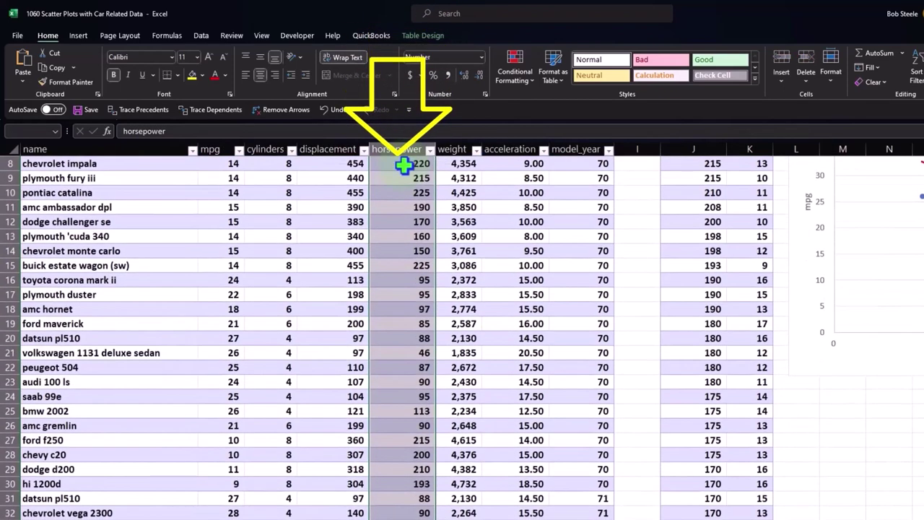
scroll(472, 293, down, 5)
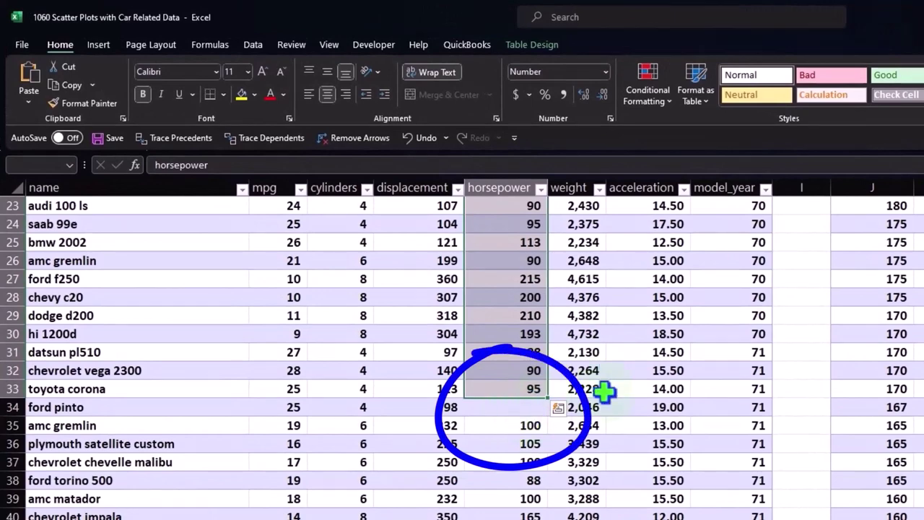
key(shift+Down)
key(shift+Down)
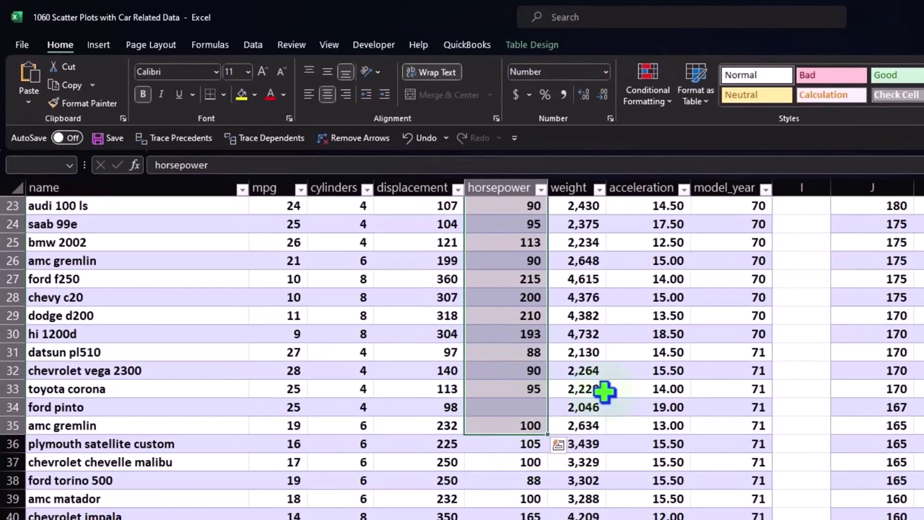
key(ctrl+shift+Down)
key(ctrl+shift+Down)
scroll(605, 390, down, 5)
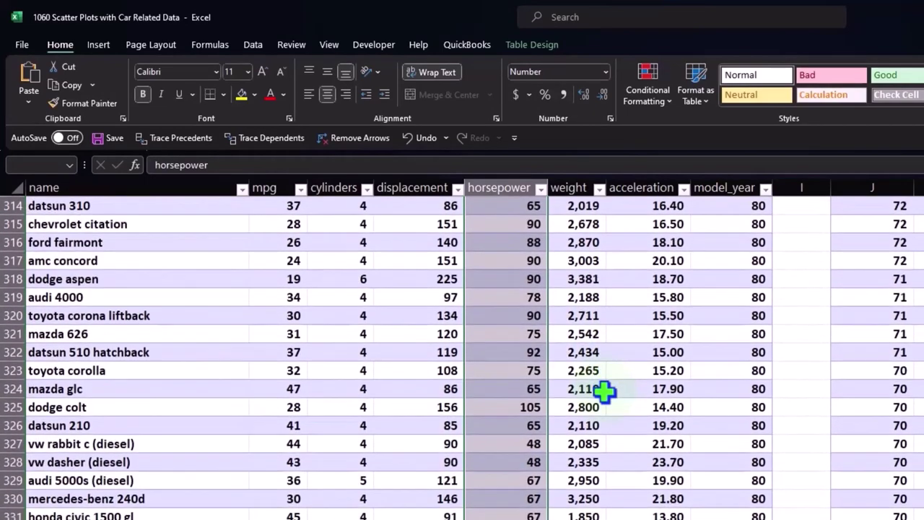
scroll(605, 391, down, 12)
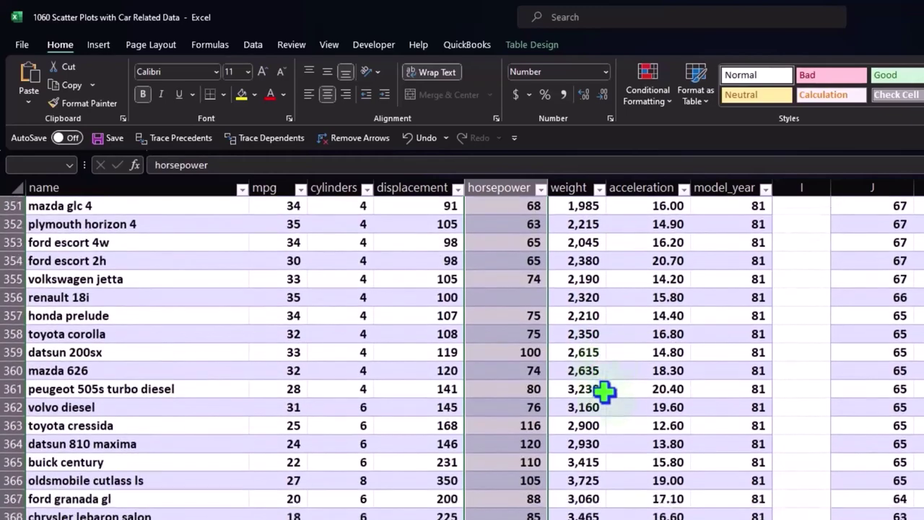
scroll(606, 391, down, 8)
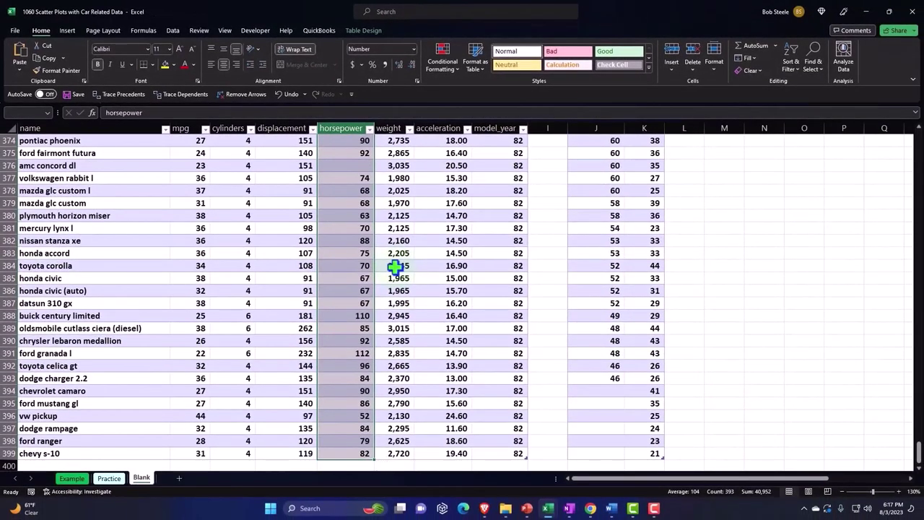
scroll(396, 267, up, 20)
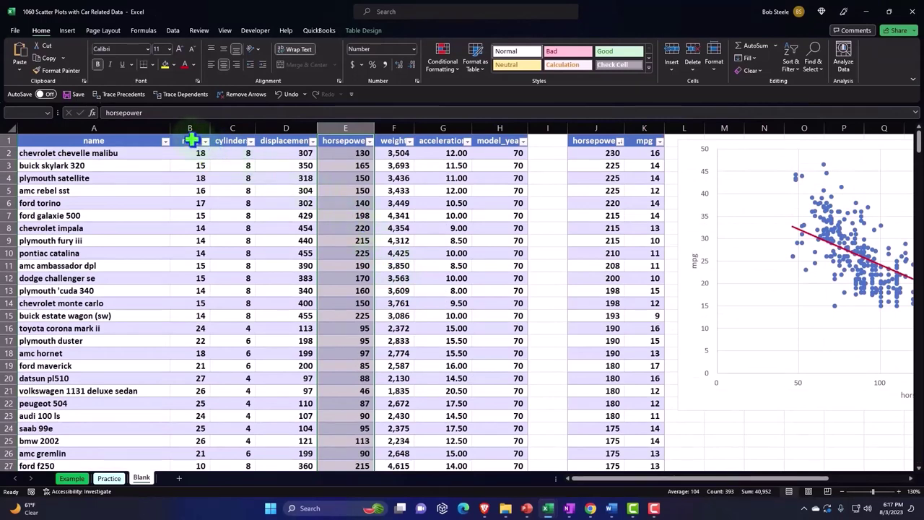
ctrl+click(190, 140)
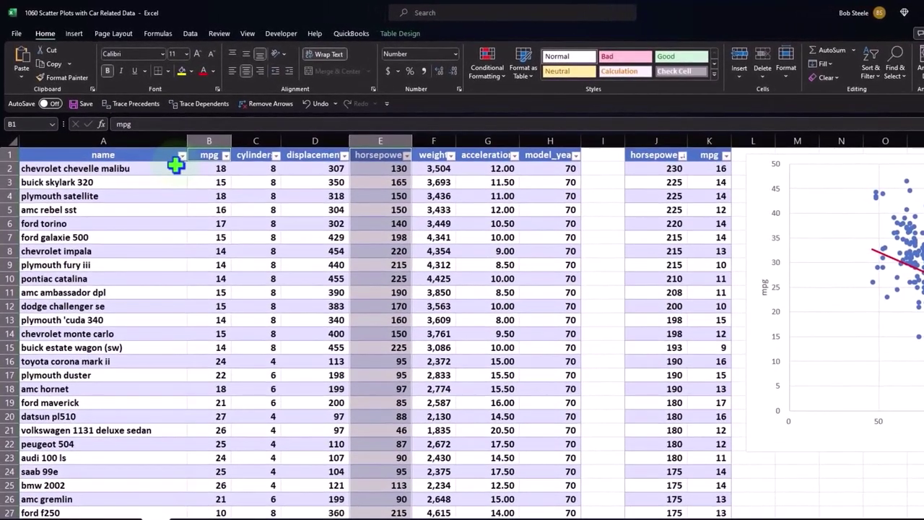
key(ctrl+shift+Down)
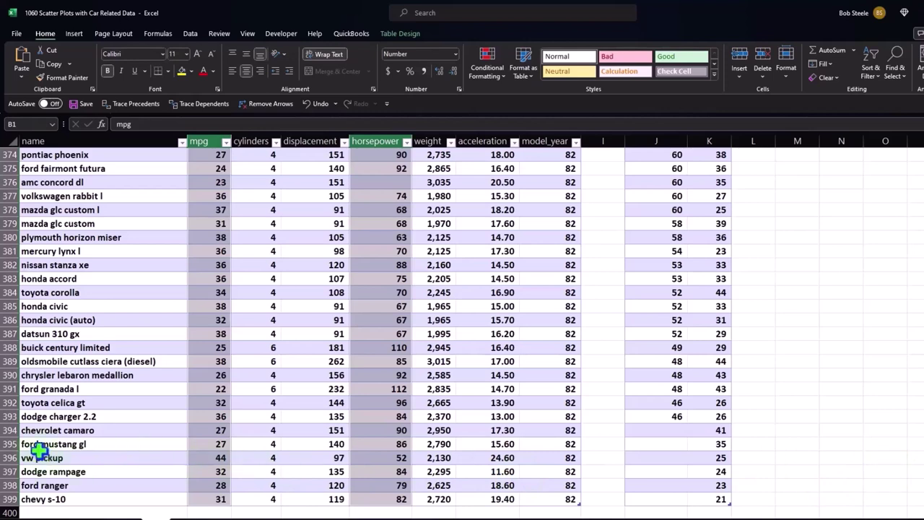
key(ctrl+BackSpace)
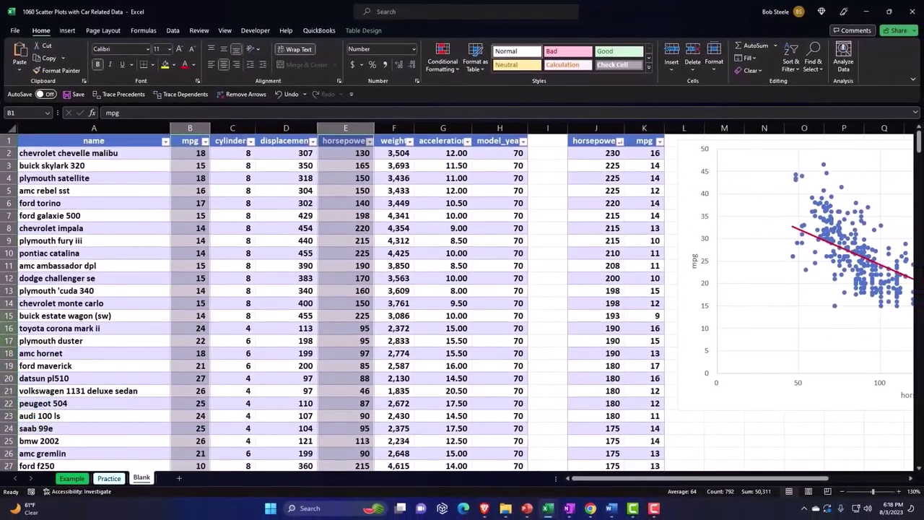
Insert a plain scatter chart from the selected horsepower and mpg data
click(67, 31)
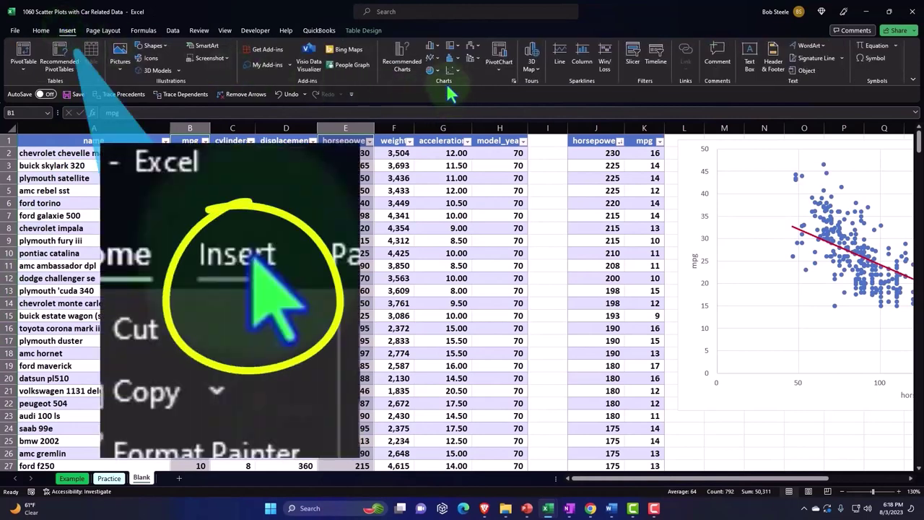
click(437, 59)
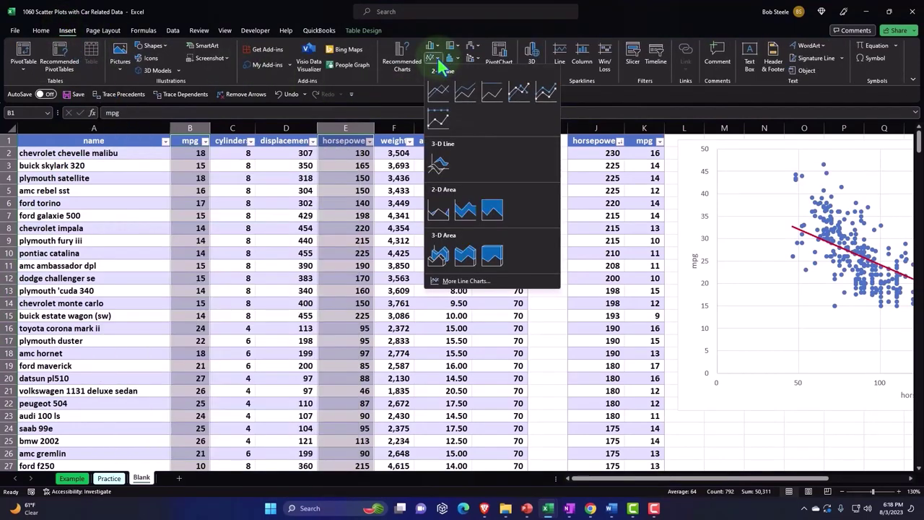
click(437, 59)
click(453, 70)
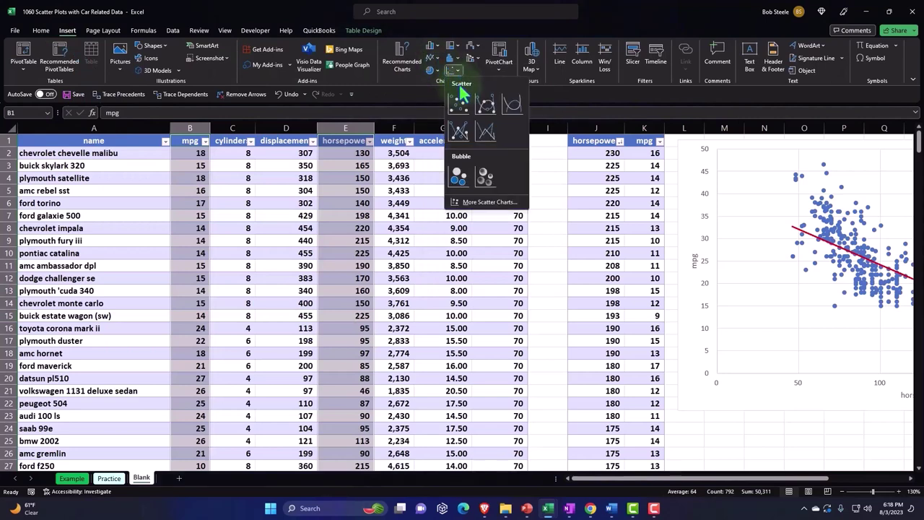
click(459, 103)
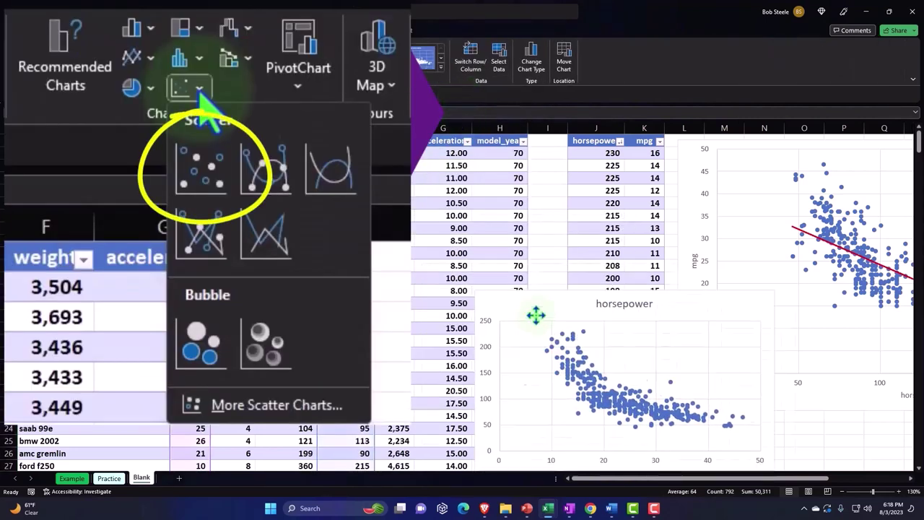
Move the new horsepower chart below the first chart and enlarge it toward the lower right
drag(544, 318, 754, 490)
scroll(753, 489, right, 3)
scroll(747, 340, down, 2)
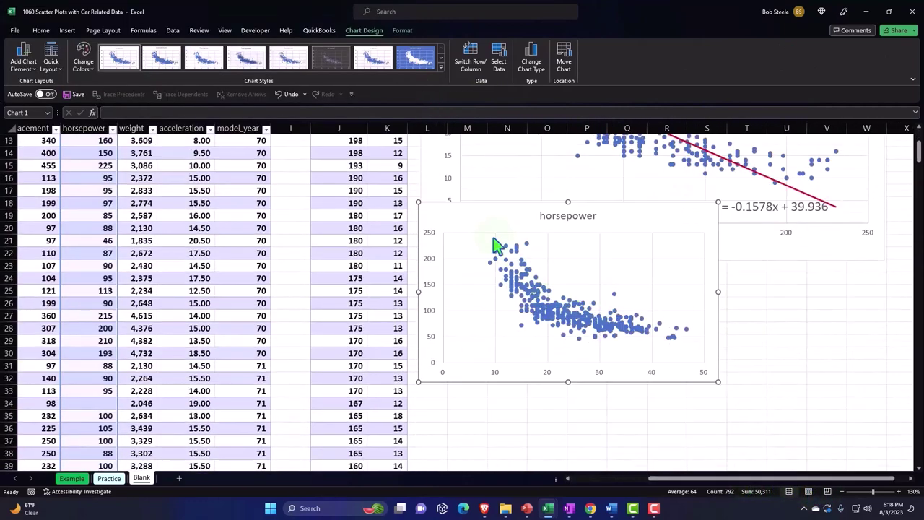
drag(439, 241, 438, 296)
scroll(650, 333, down, 2)
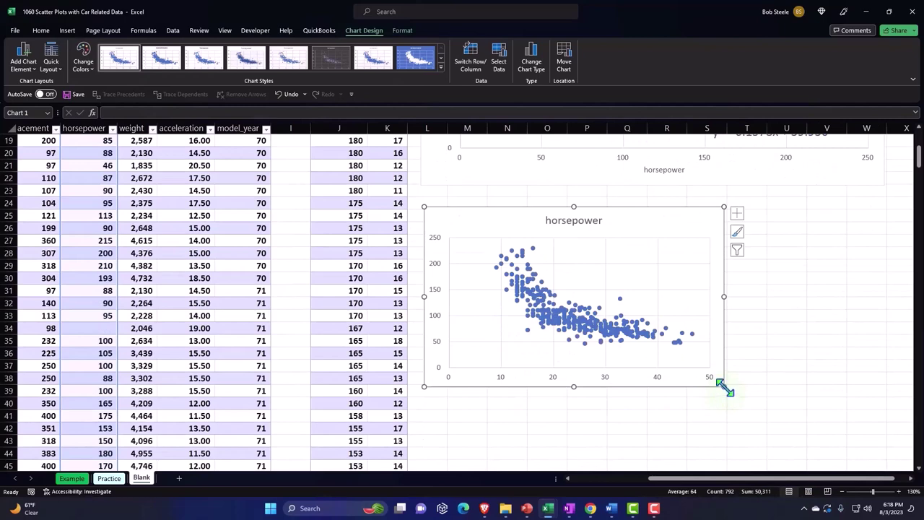
drag(724, 387, 893, 439)
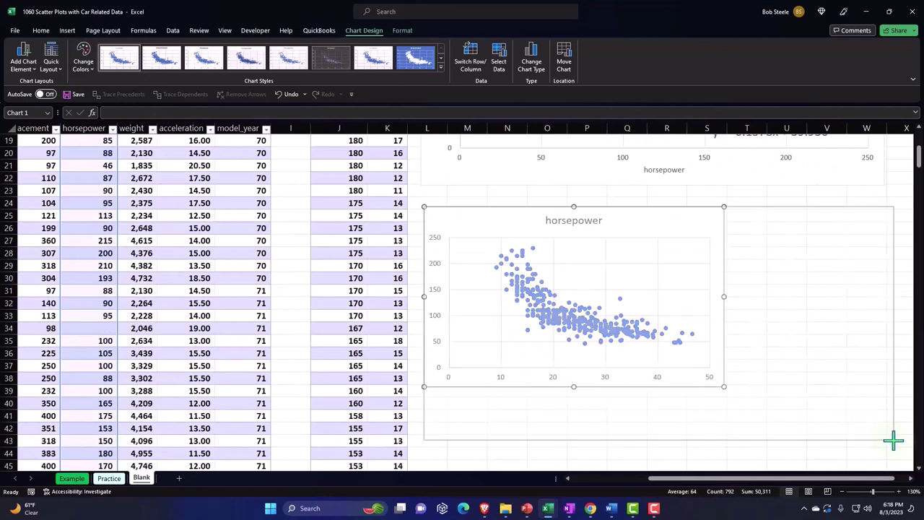
drag(894, 439, 894, 439)
Delete the chart's horsepower title and return to the top of the sheet
scroll(715, 401, up, 6)
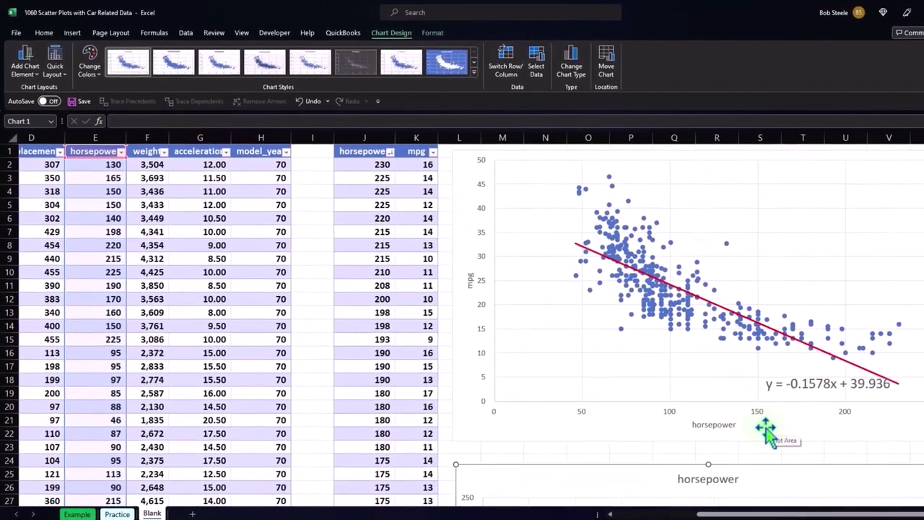
scroll(722, 407, down, 3)
scroll(774, 436, down, 2)
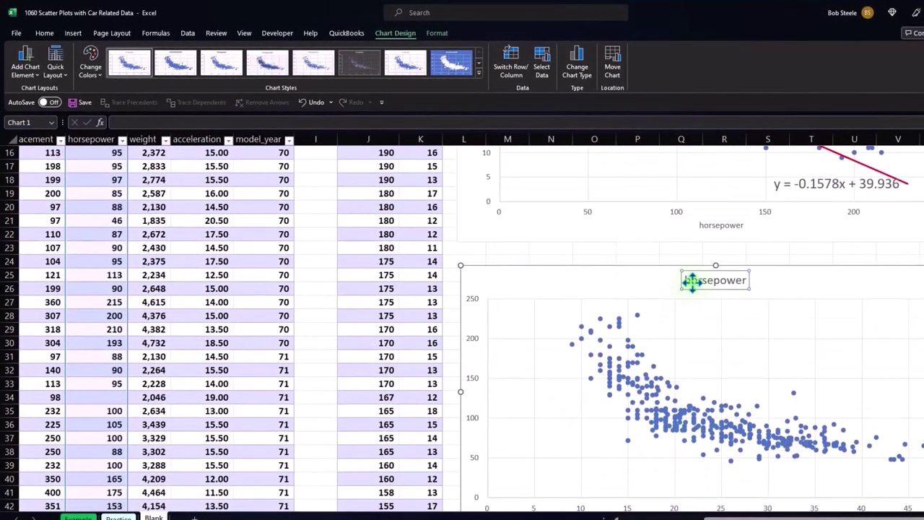
key(Delete)
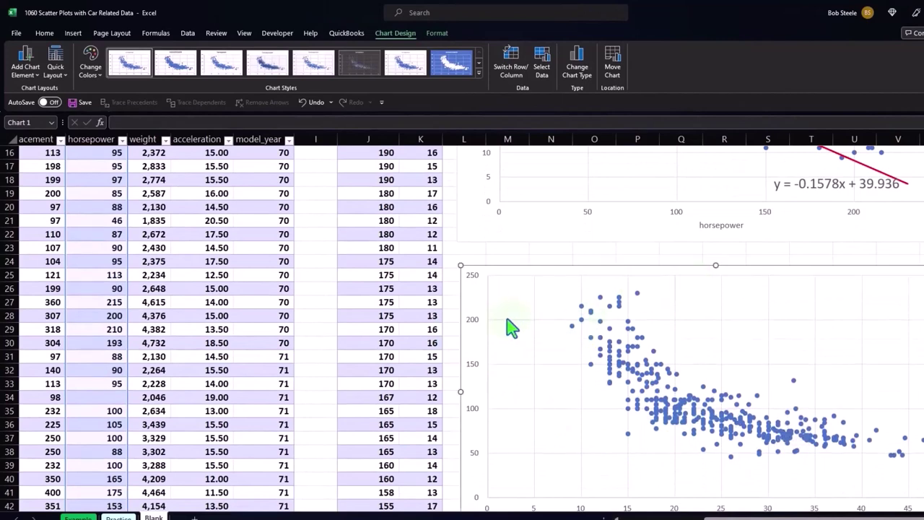
scroll(464, 336, down, 1)
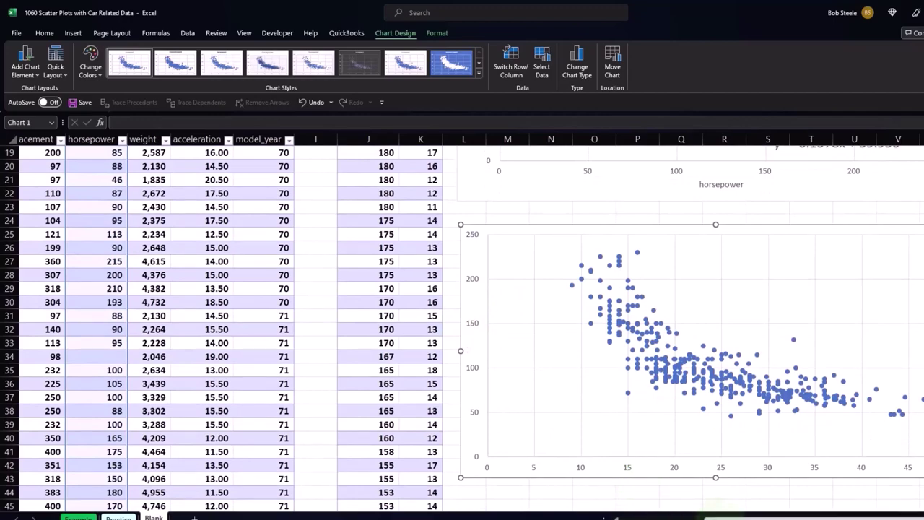
key(ctrl+Home)
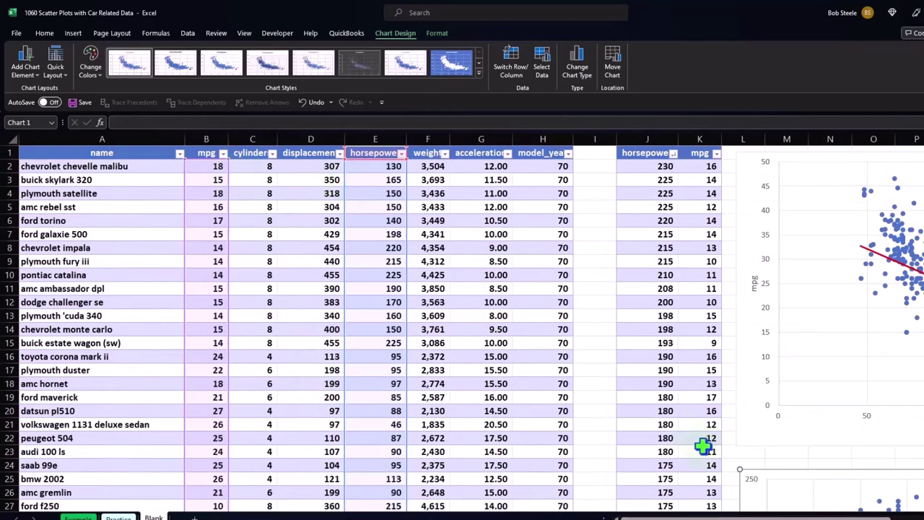
Try swapping the chart's X and Y data, then dismiss the too-many-series warning
scroll(710, 453, right, 3)
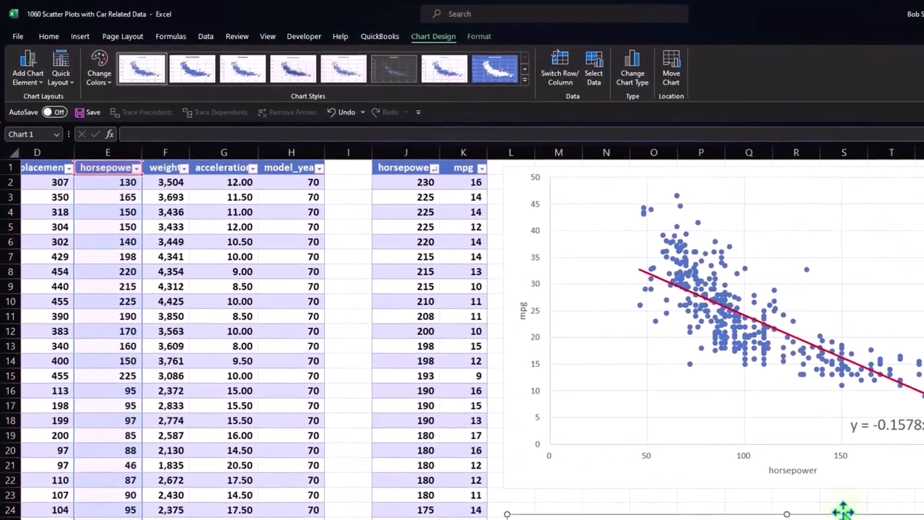
scroll(845, 511, down, 3)
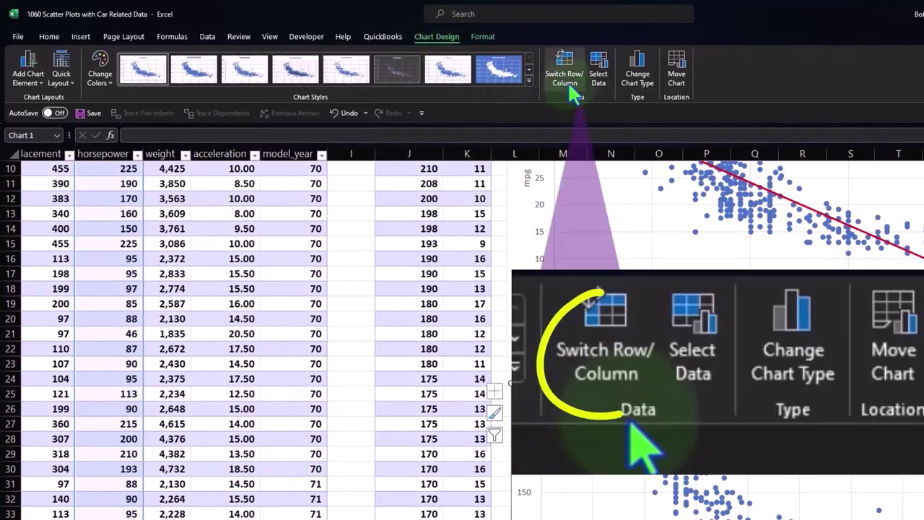
click(568, 81)
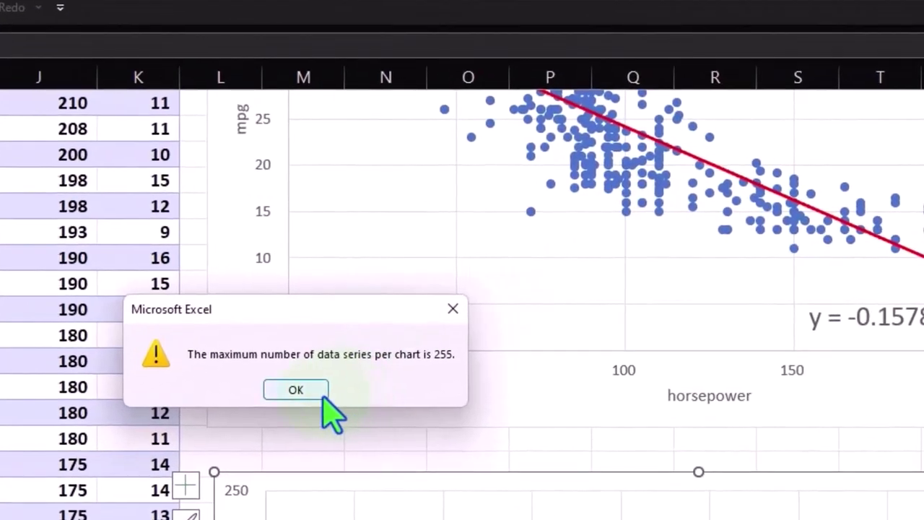
click(322, 393)
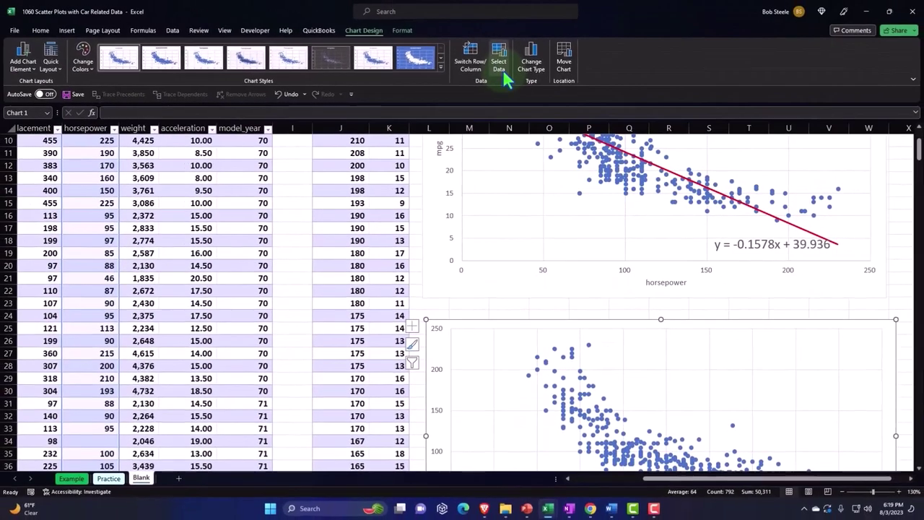
In Select Data, set the series' X values to the horsepower column E2:E399
click(505, 76)
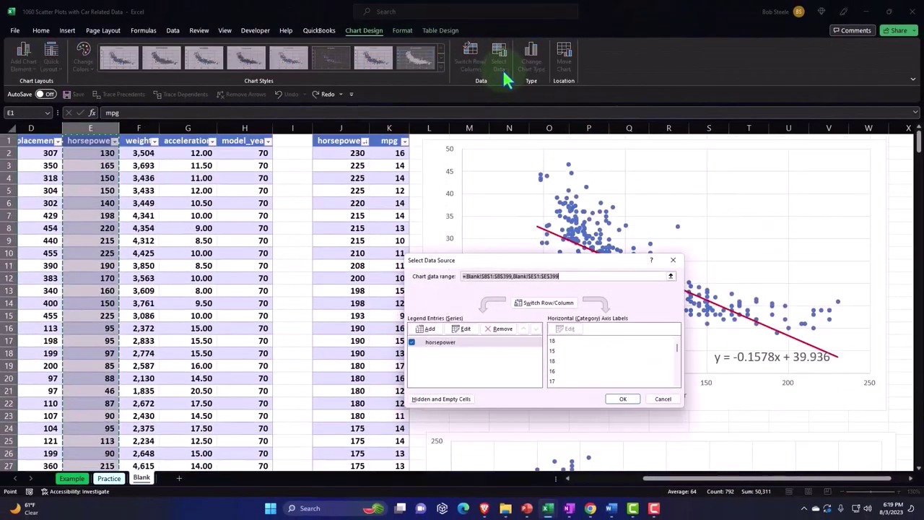
drag(493, 264, 537, 173)
click(505, 235)
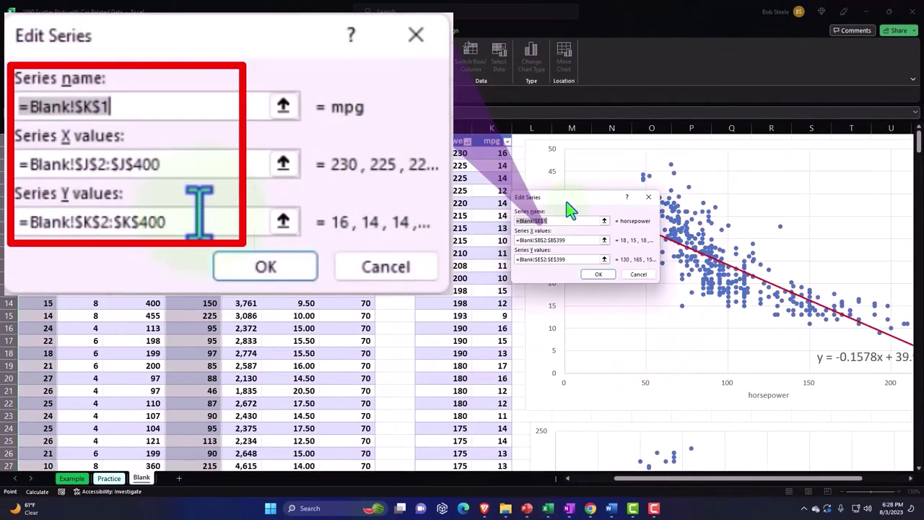
scroll(586, 245, down, 1)
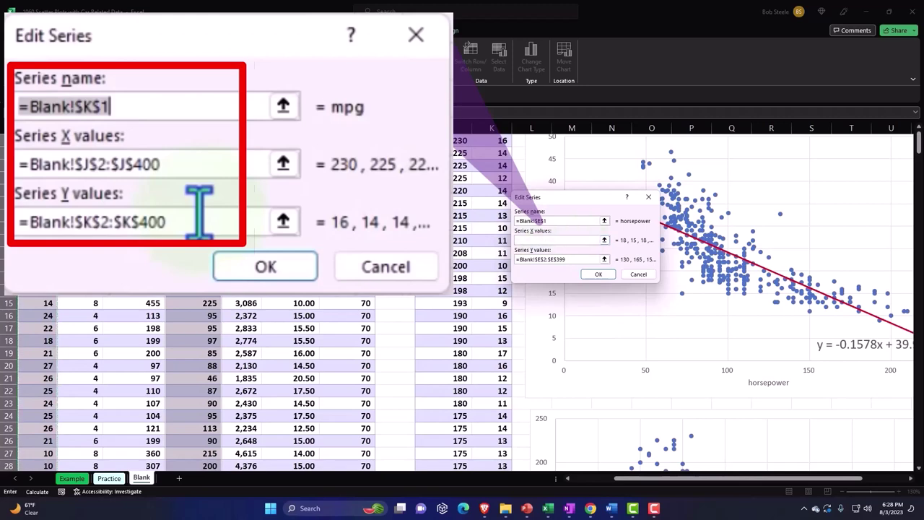
click(604, 241)
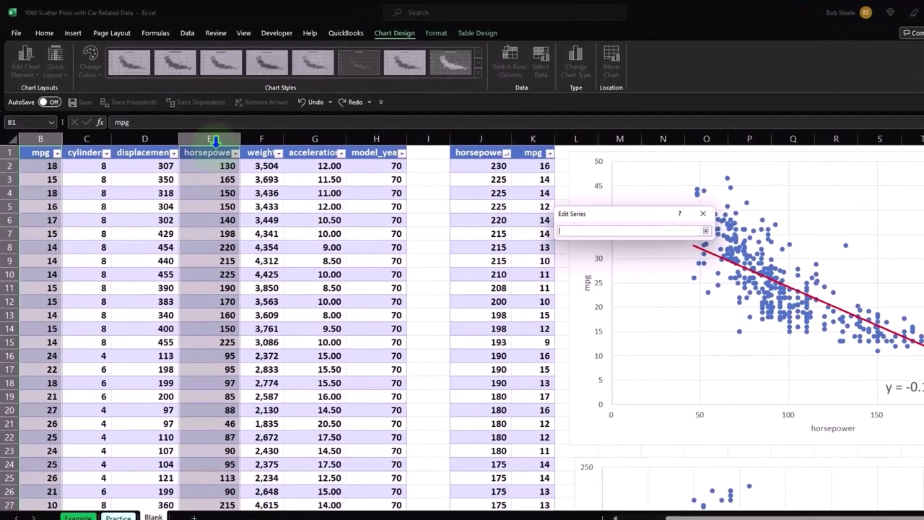
click(215, 142)
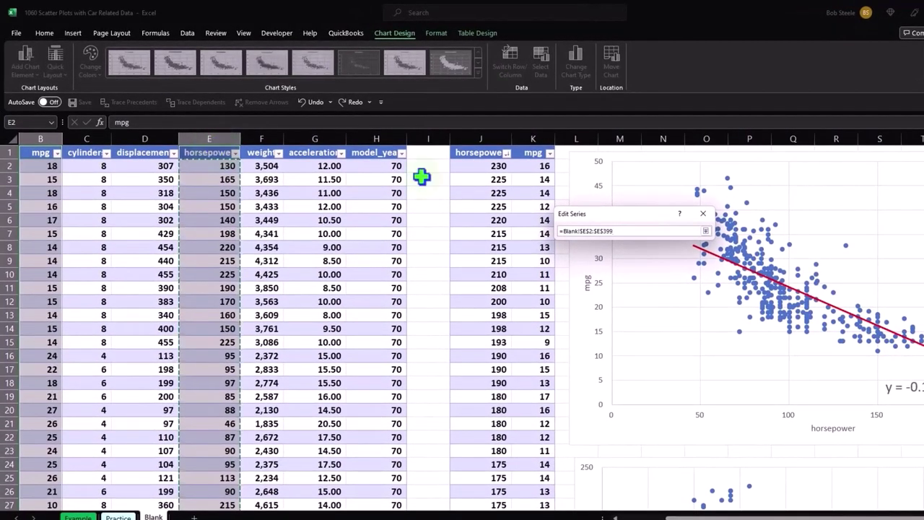
click(706, 232)
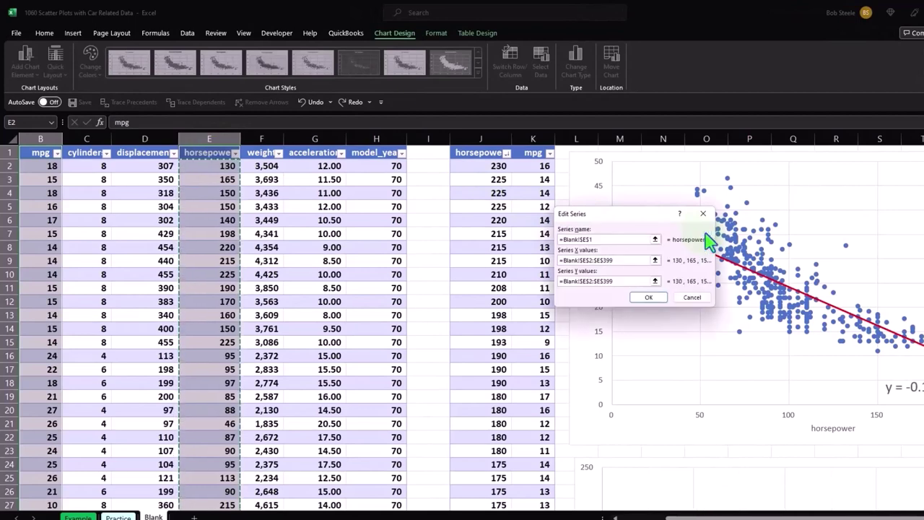
Set the series' Y values to the mpg column B2:B399 and confirm
click(619, 282)
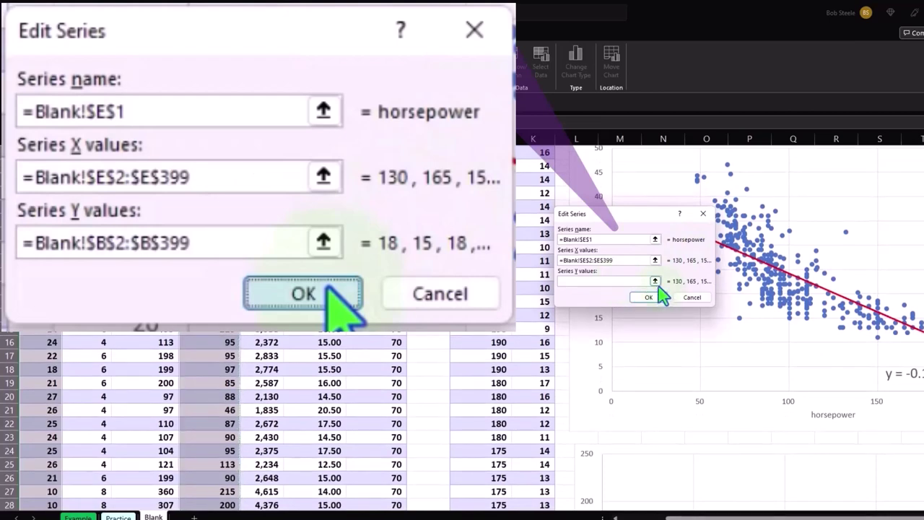
click(656, 281)
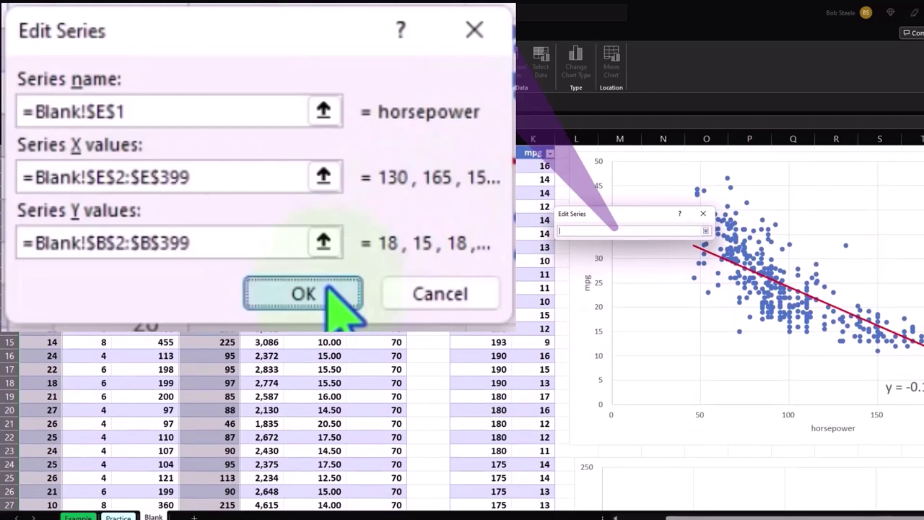
key(ctrl+shift+Down)
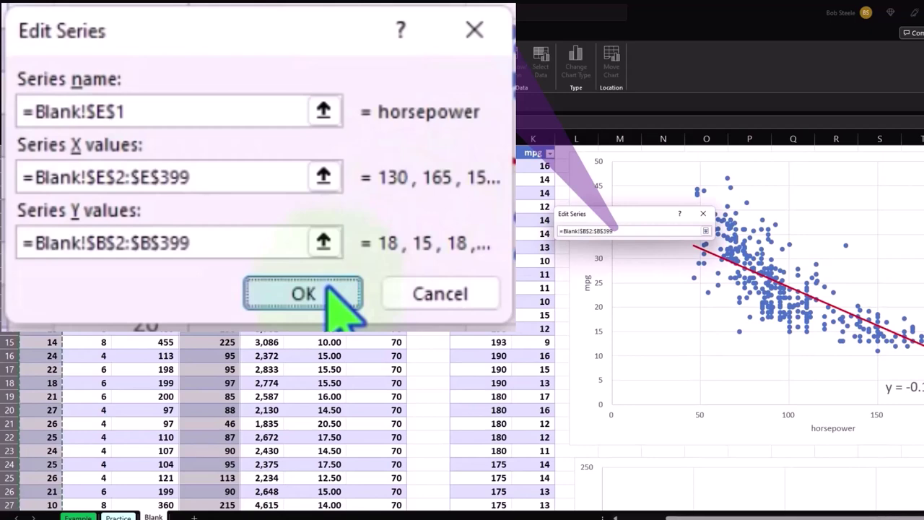
click(705, 231)
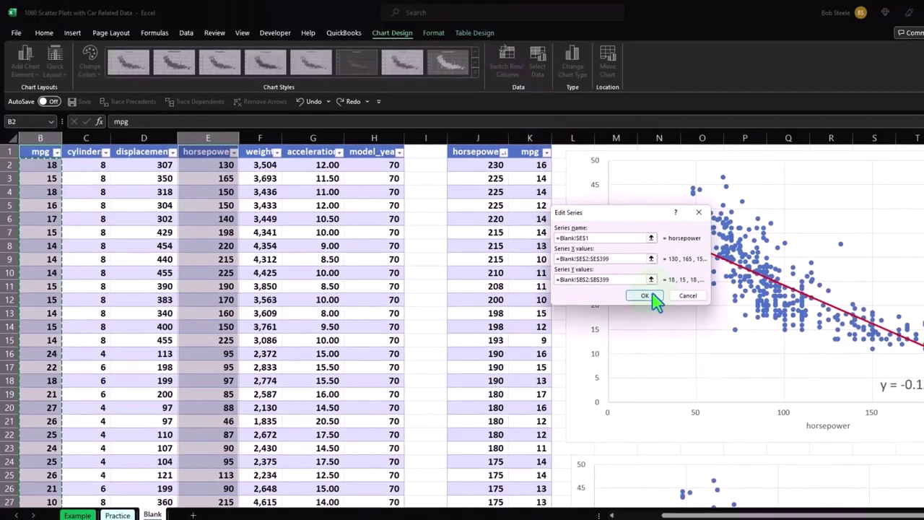
click(649, 297)
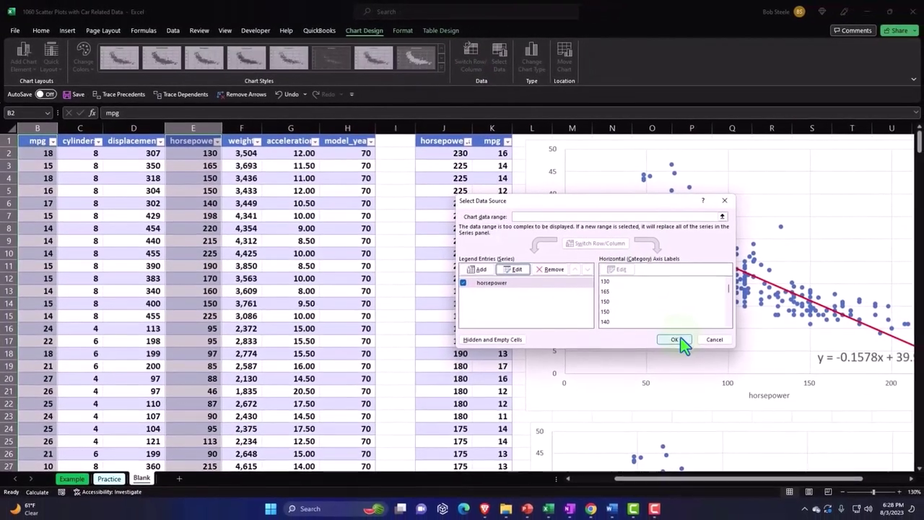
Apply the new data ranges and add axis titles to the lower chart
click(708, 356)
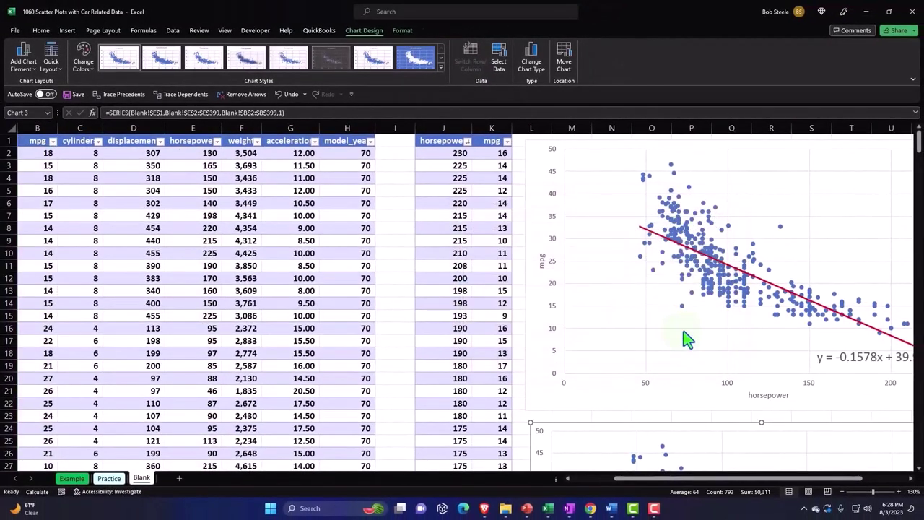
scroll(686, 339, down, 6)
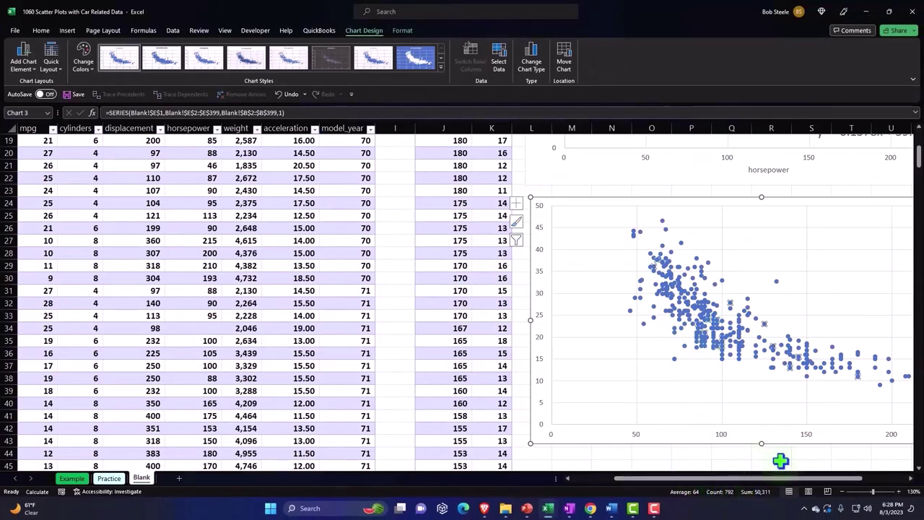
drag(824, 478, 863, 478)
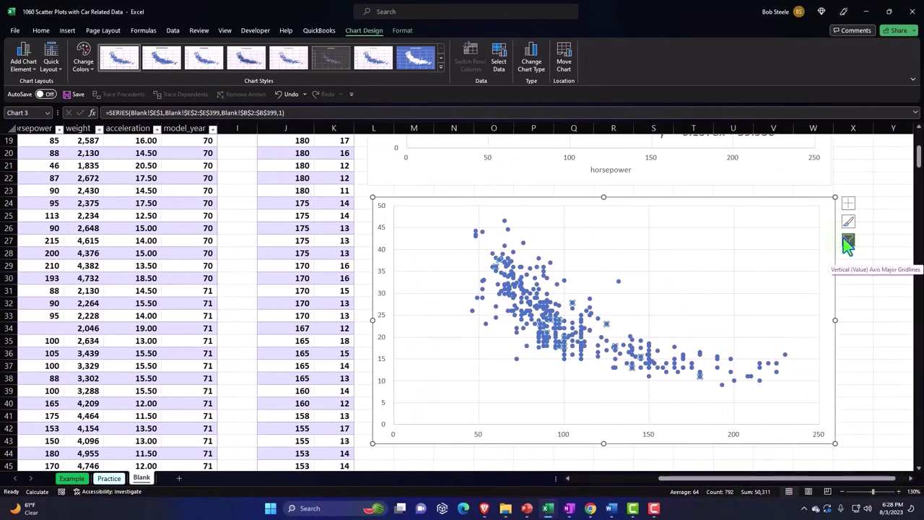
click(848, 206)
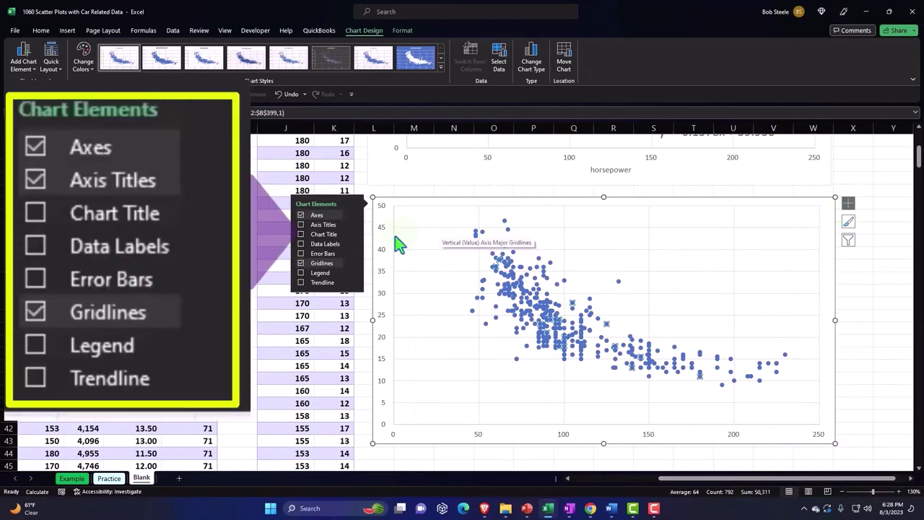
click(323, 225)
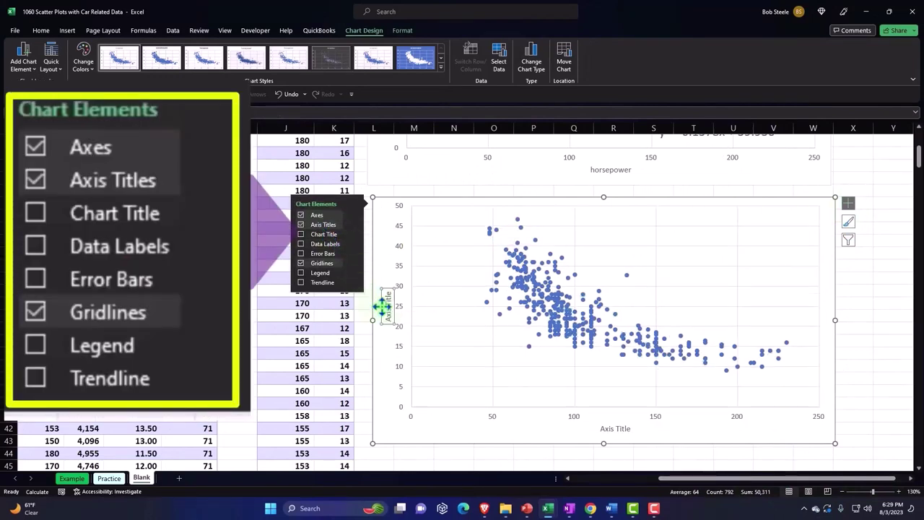
Link the first selected axis title to the horsepower header with an = formula
click(382, 307)
text(=)
scroll(305, 299, up, 6)
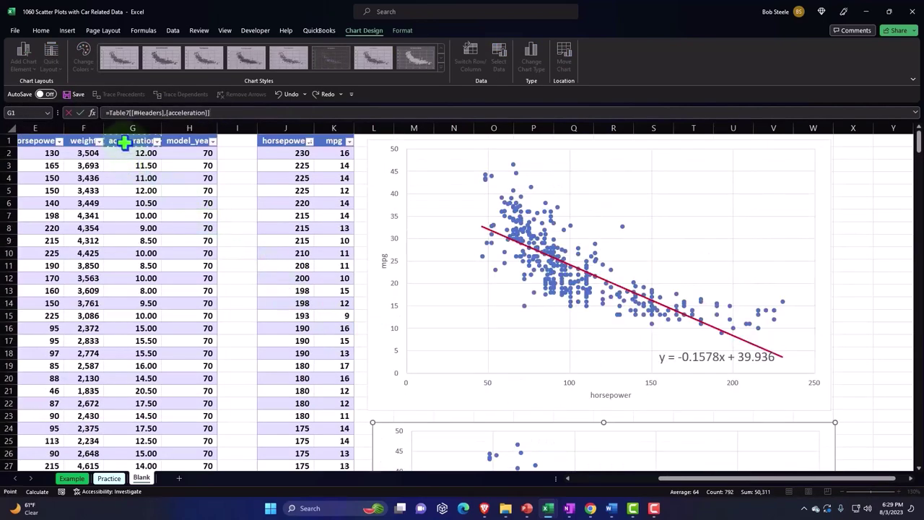
key(Left)
key(Left)
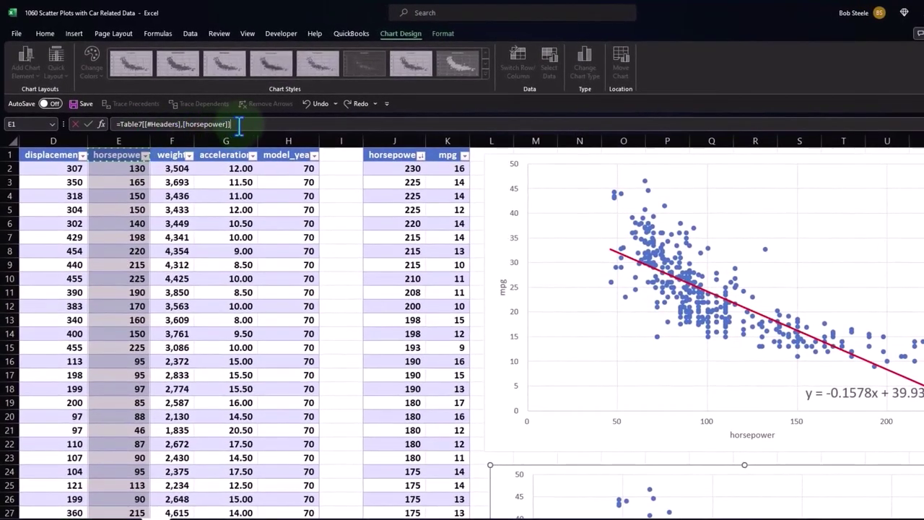
key(Return)
scroll(737, 336, down, 6)
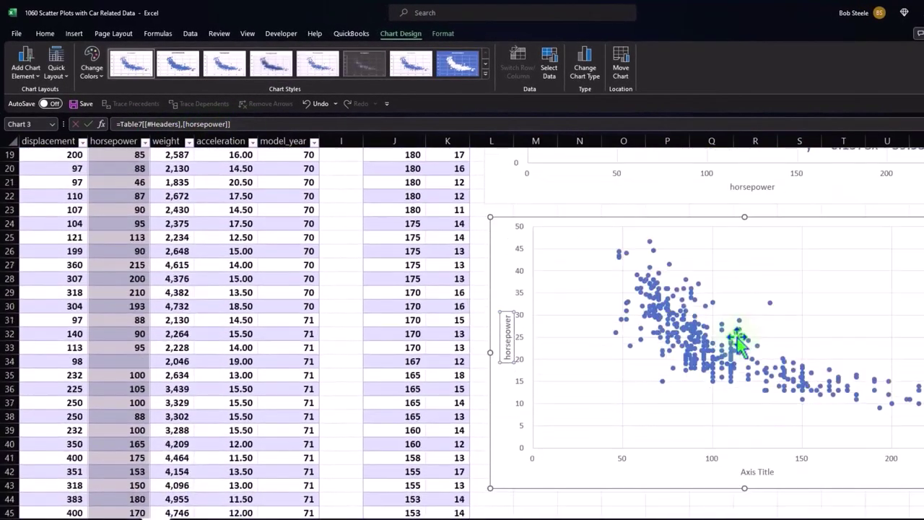
click(767, 473)
text(=)
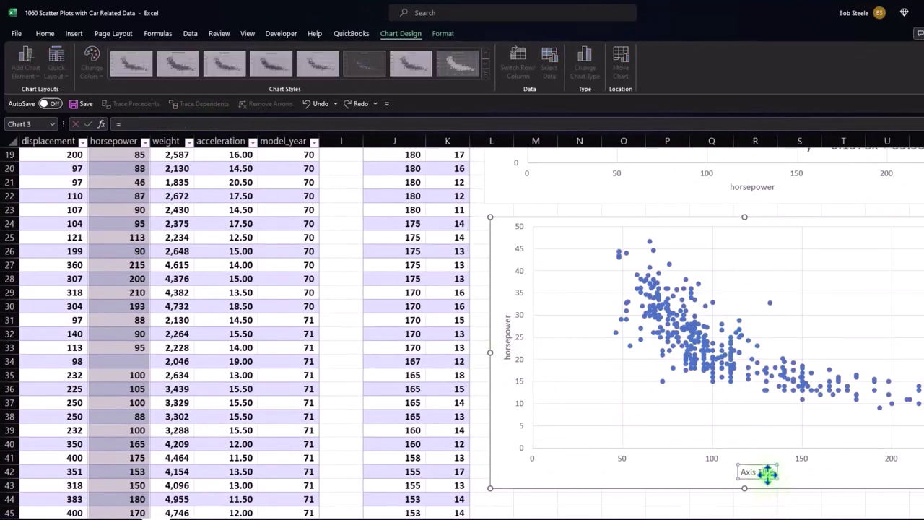
Link the lower chart's vertical axis title to the mpg header cell
click(503, 332)
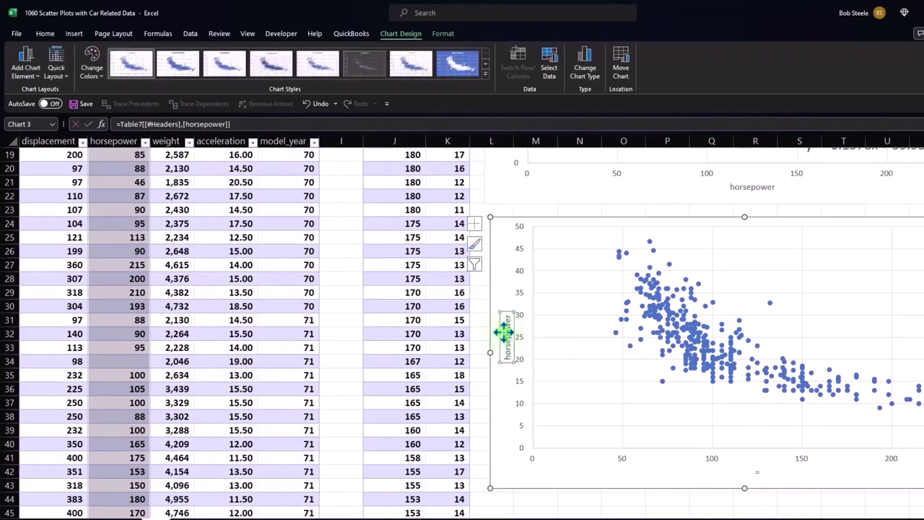
text(=)
scroll(502, 329, up, 6)
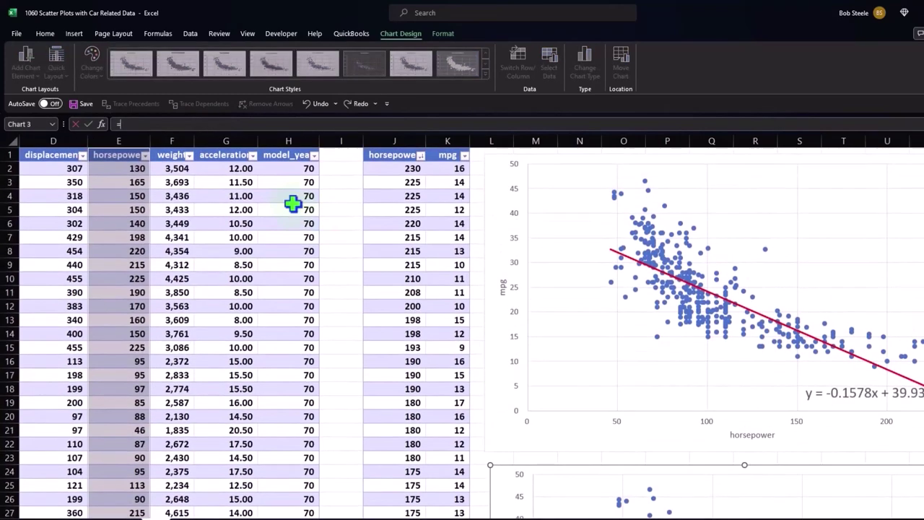
click(278, 168)
key(Home)
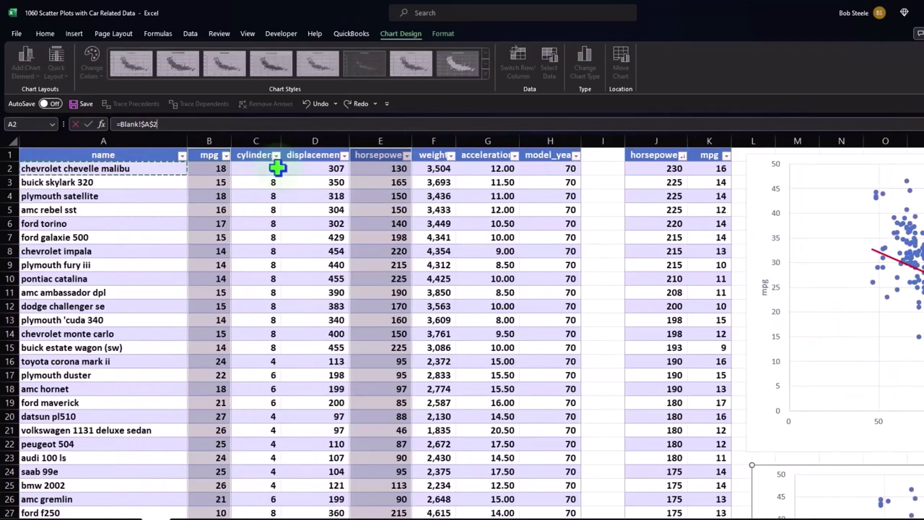
key(Right)
key(Up)
key(Return)
scroll(794, 325, down, 8)
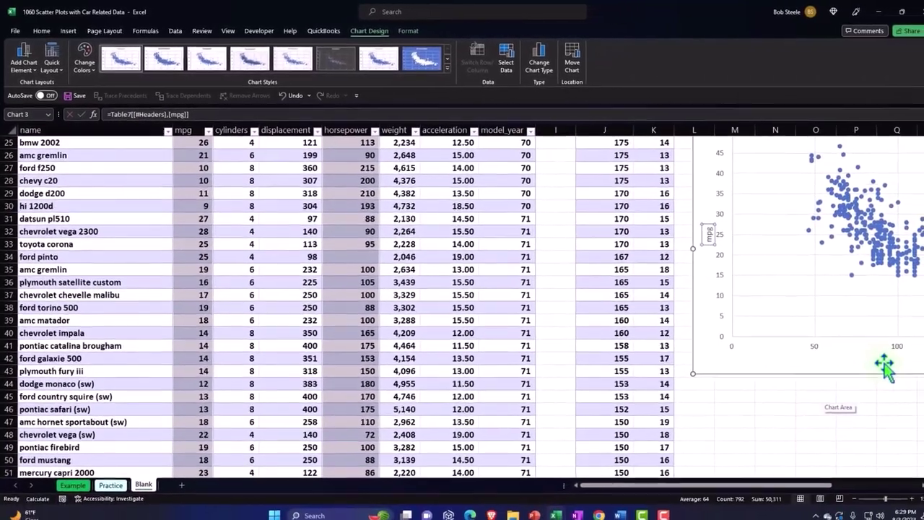
Link the lower chart's horizontal axis title to the horsepower header cell
click(885, 364)
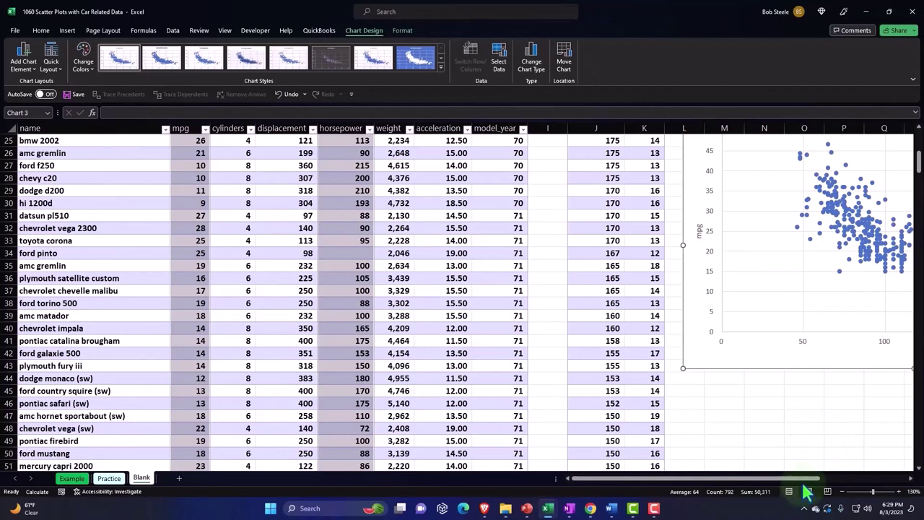
drag(805, 487, 894, 487)
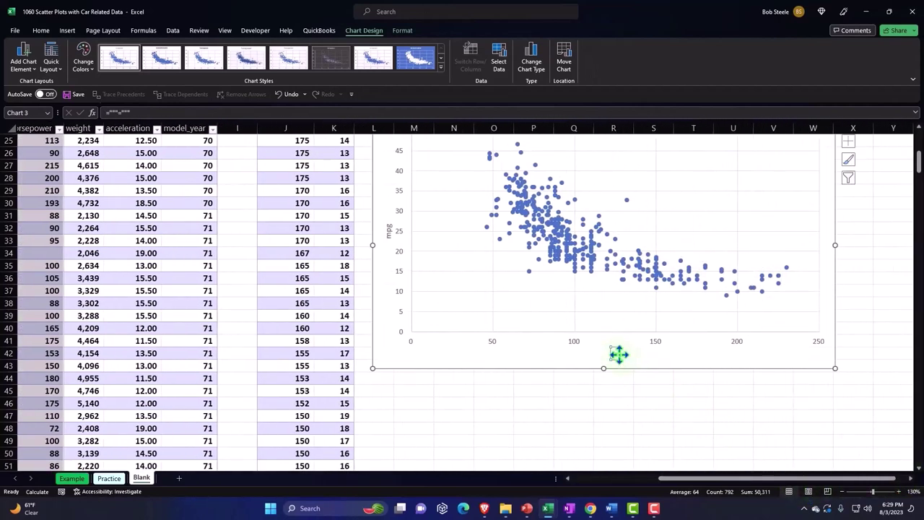
scroll(241, 347, up, 8)
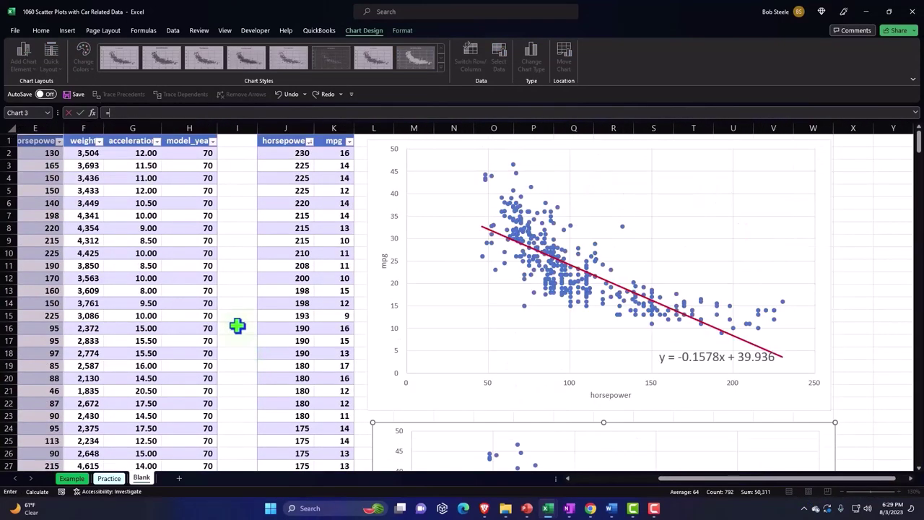
click(127, 143)
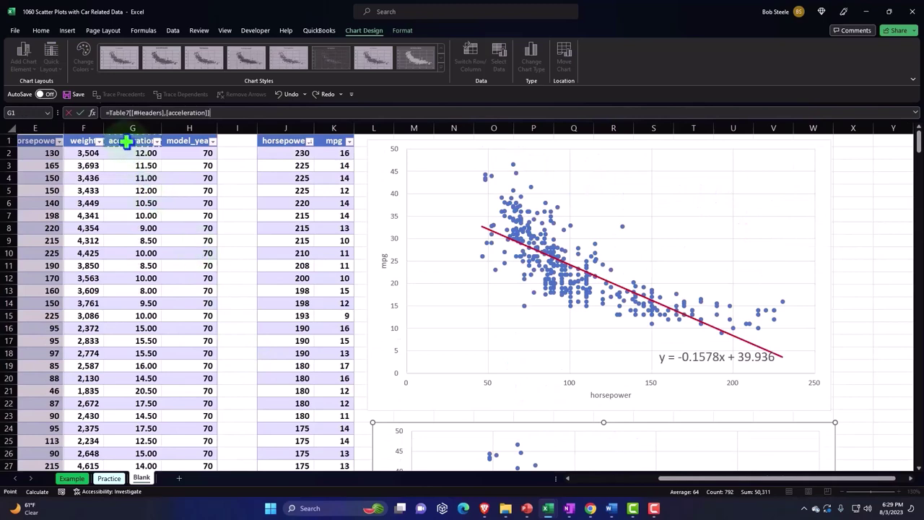
key(Left)
key(Left)
key(Left)
key(Left)
key(Return)
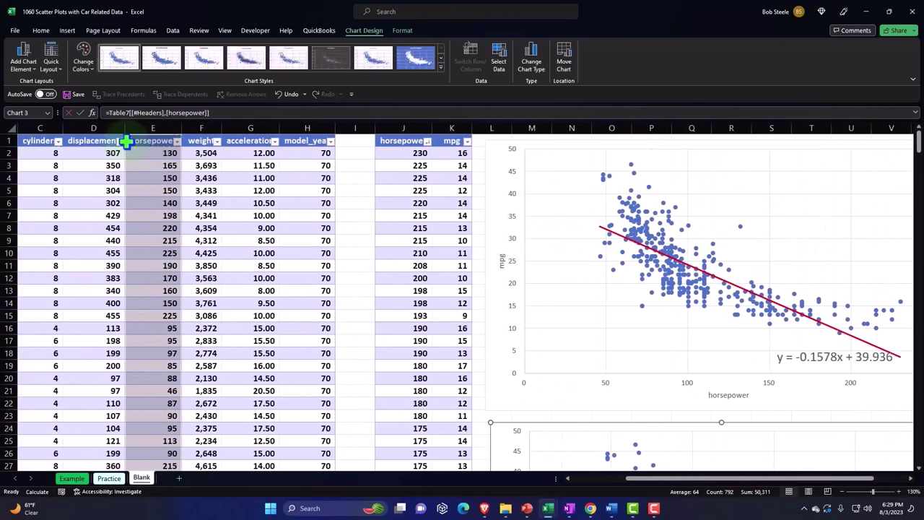
scroll(448, 278, down, 2)
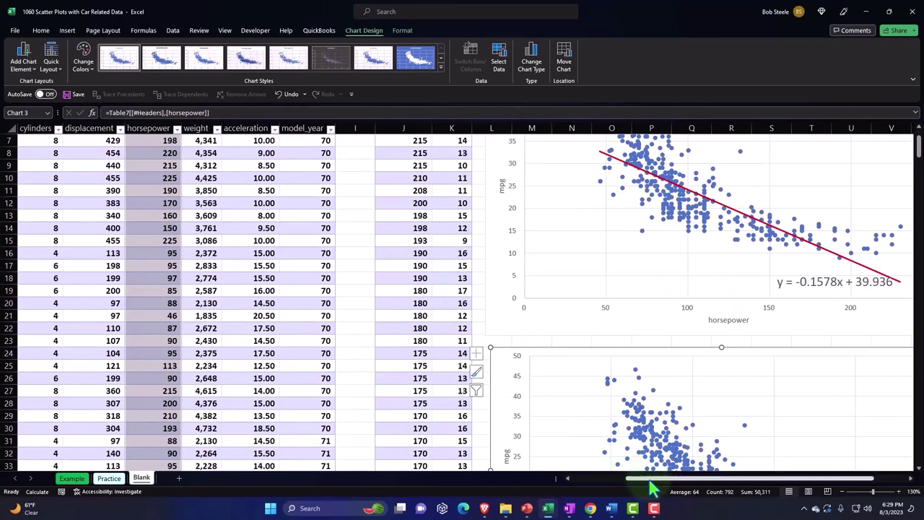
Add a linear trendline showing its equation y = -0.1578x + 39.936 on the lower chart
scroll(766, 478, right, 1)
scroll(820, 416, down, 1)
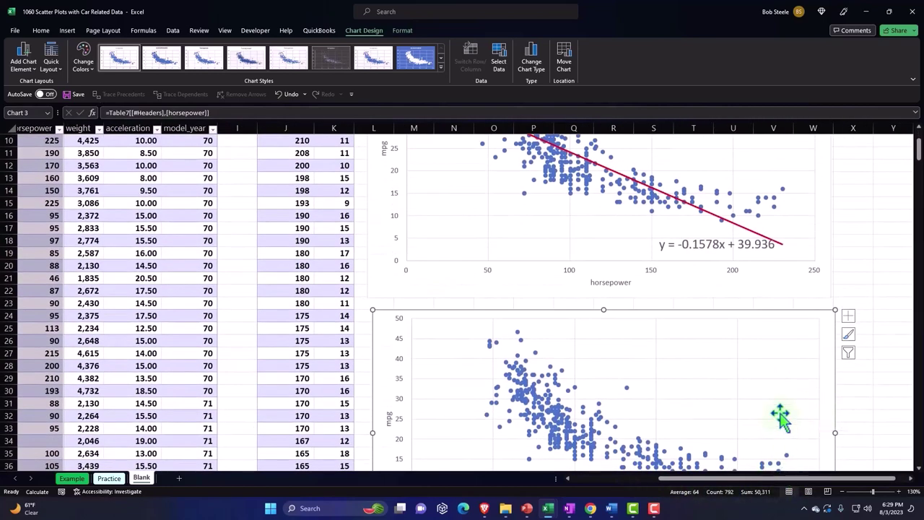
scroll(791, 401, down, 2)
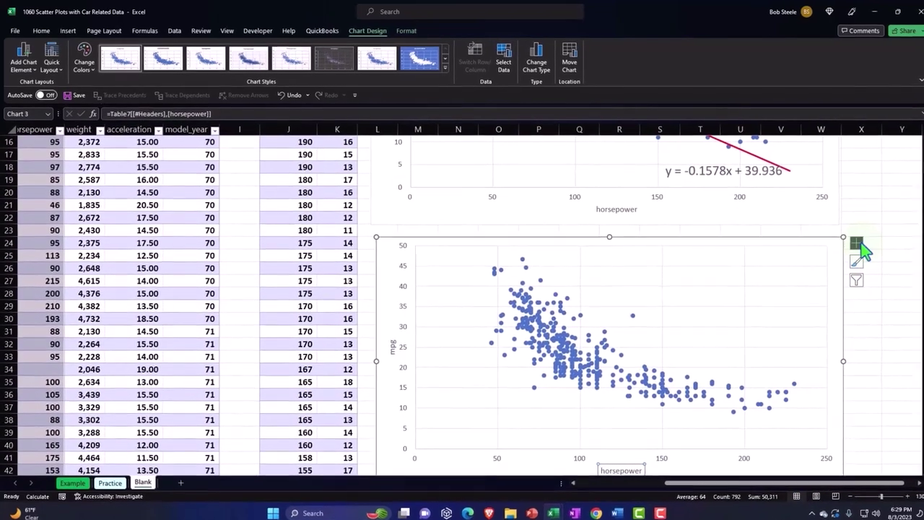
click(856, 240)
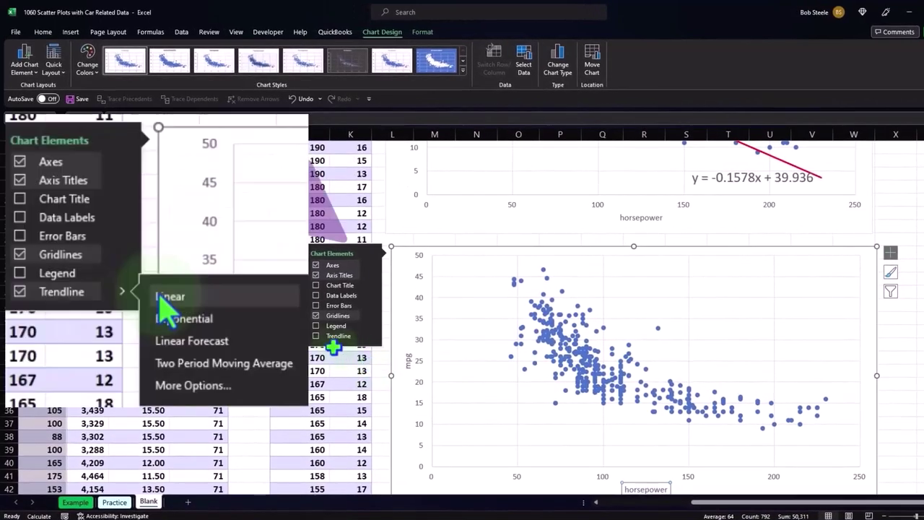
click(373, 337)
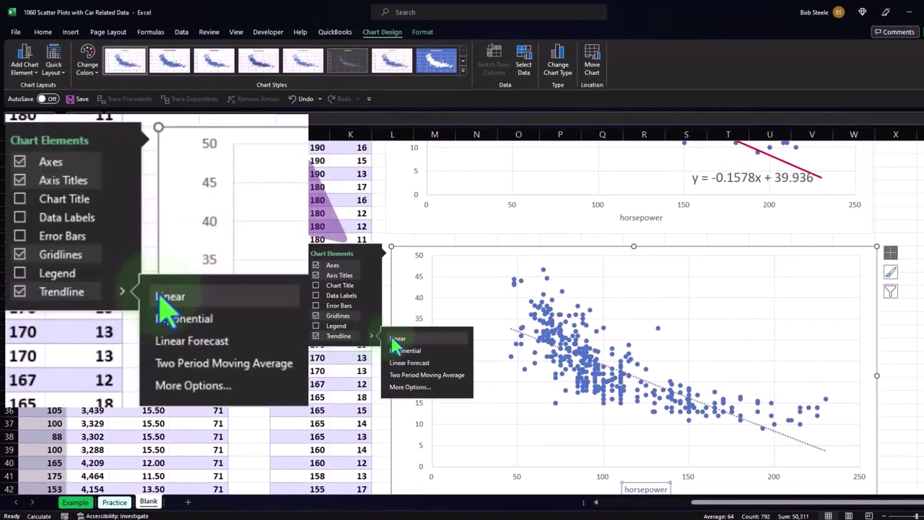
click(409, 387)
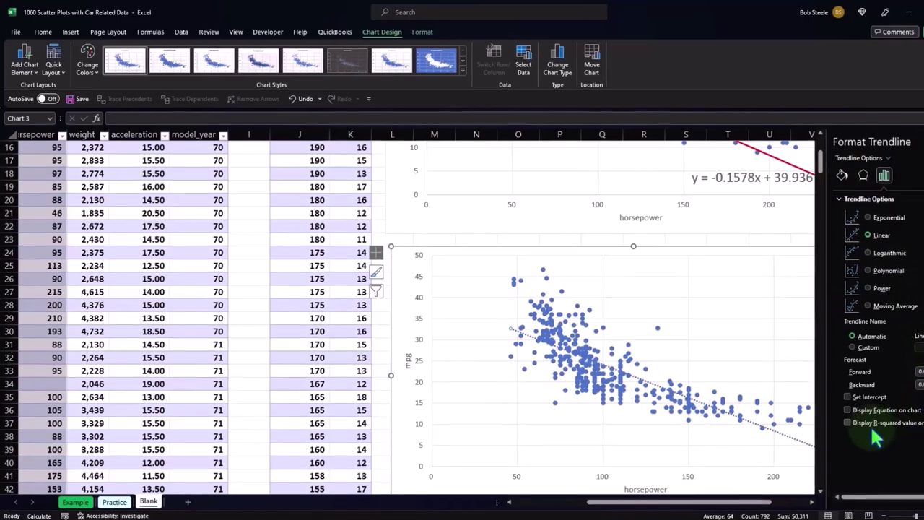
click(838, 406)
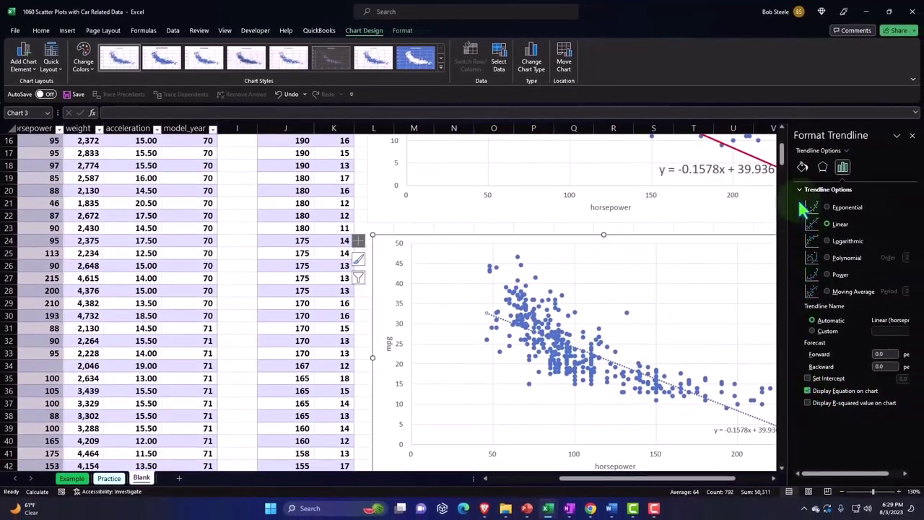
Make the trendline a solid red line
click(803, 168)
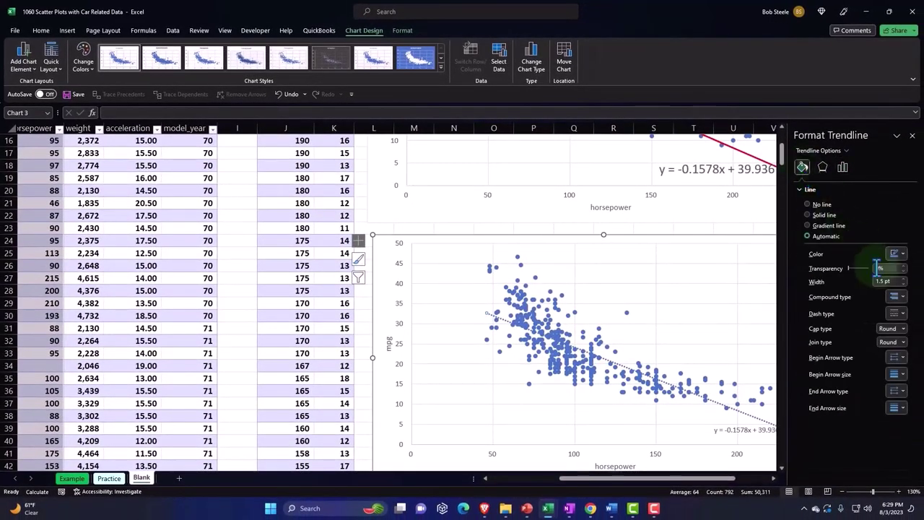
click(903, 315)
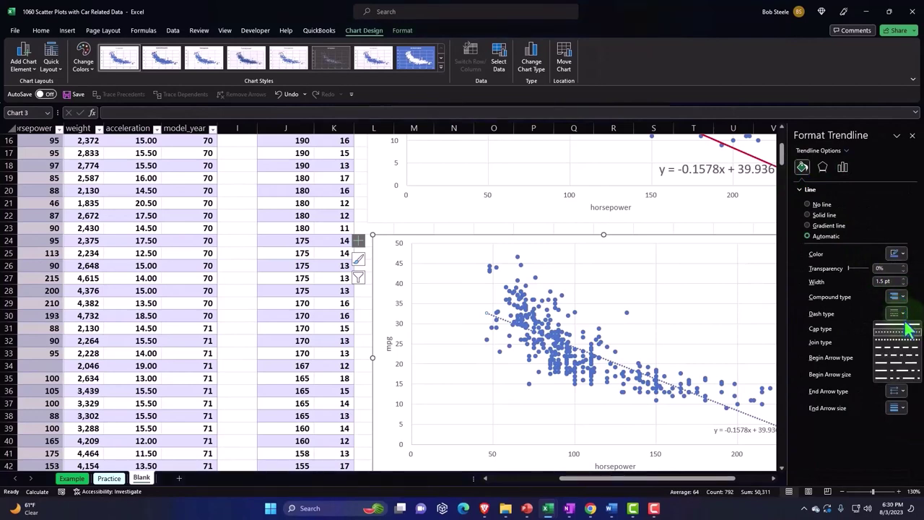
click(908, 330)
click(904, 254)
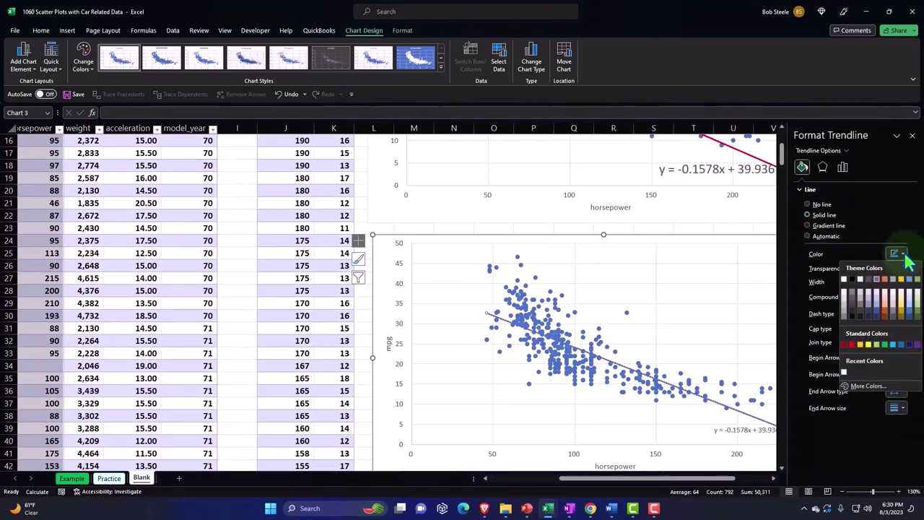
click(853, 345)
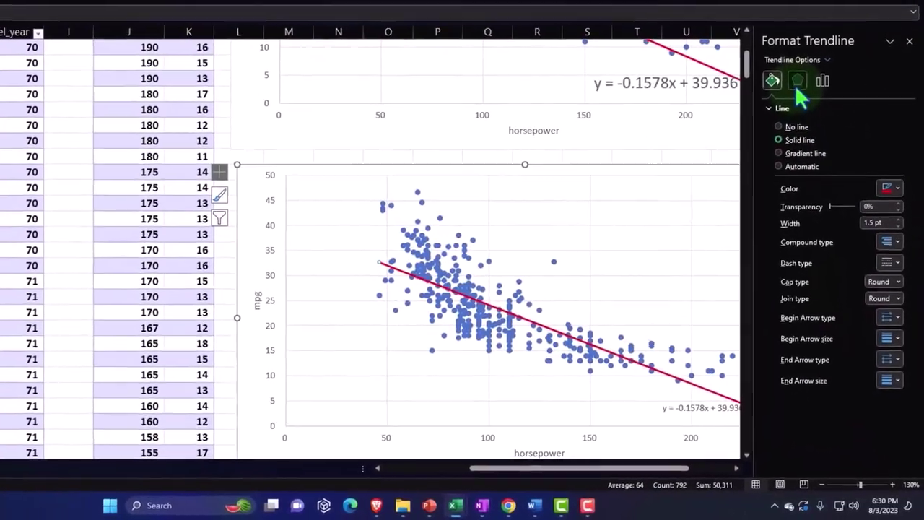
Apply a yellow glow preset (11 pt, 60% transparency) to the trendline and close Format Trendline
click(797, 82)
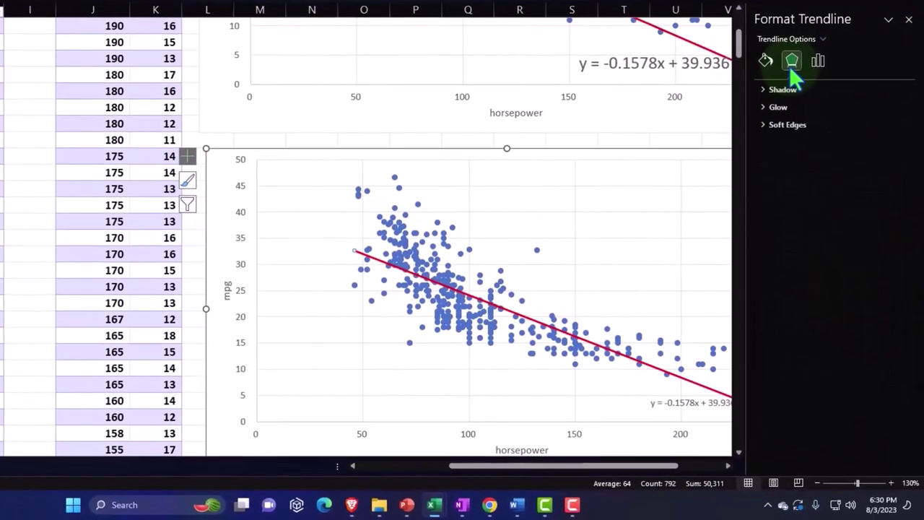
click(770, 108)
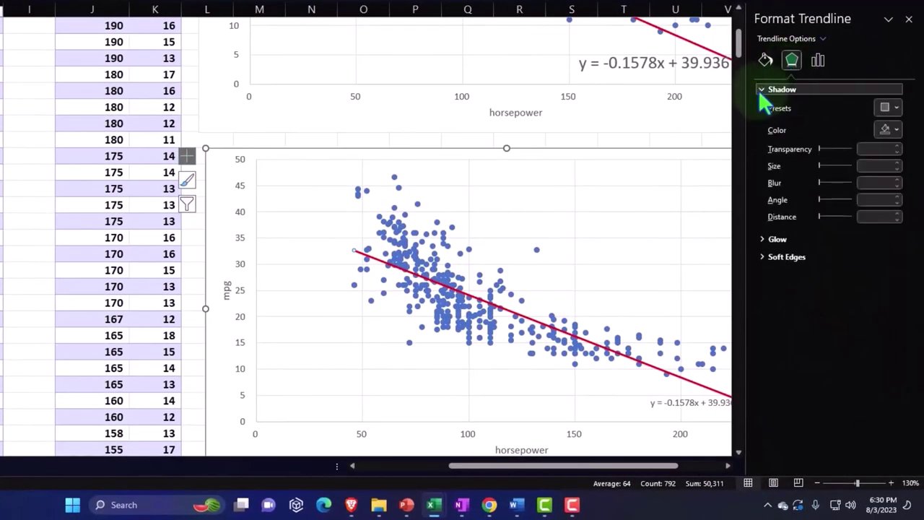
click(896, 110)
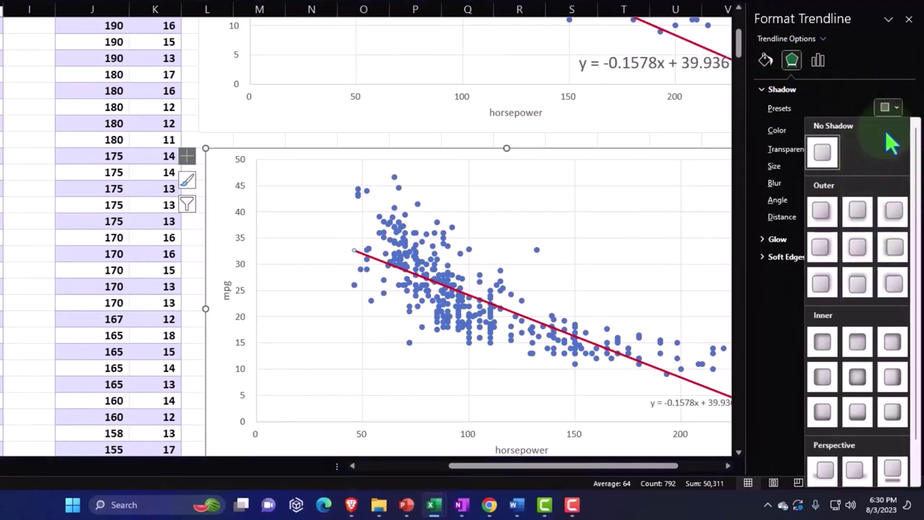
click(901, 110)
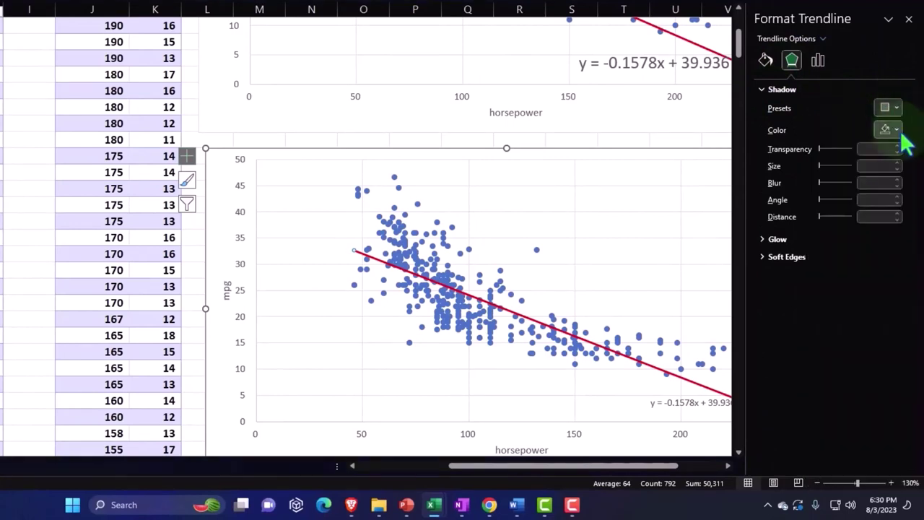
click(764, 241)
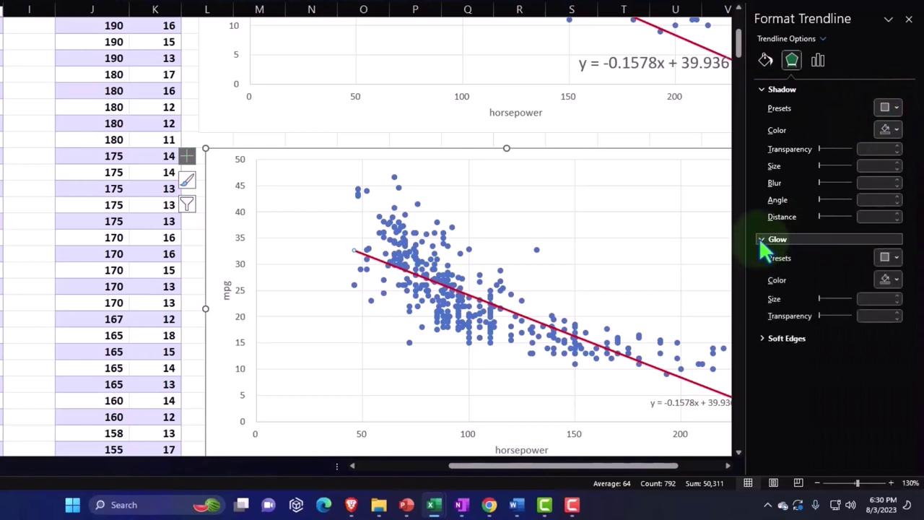
click(896, 258)
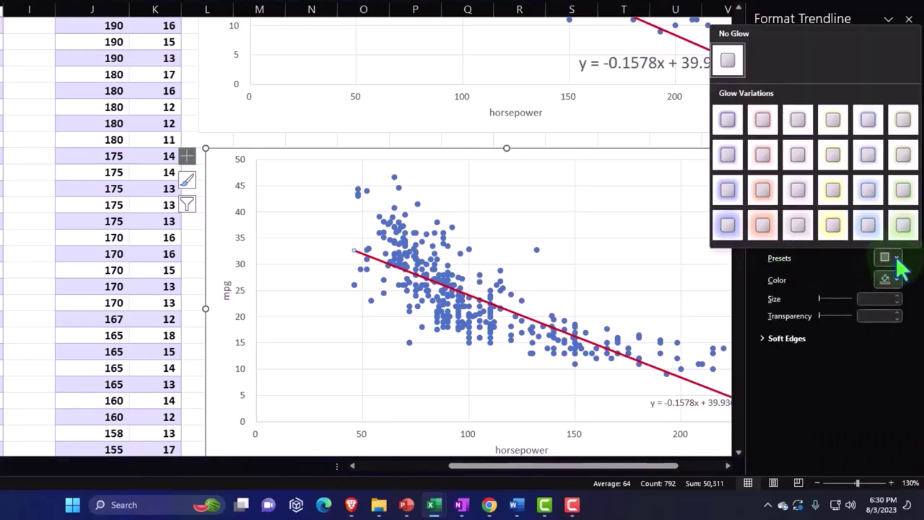
click(834, 191)
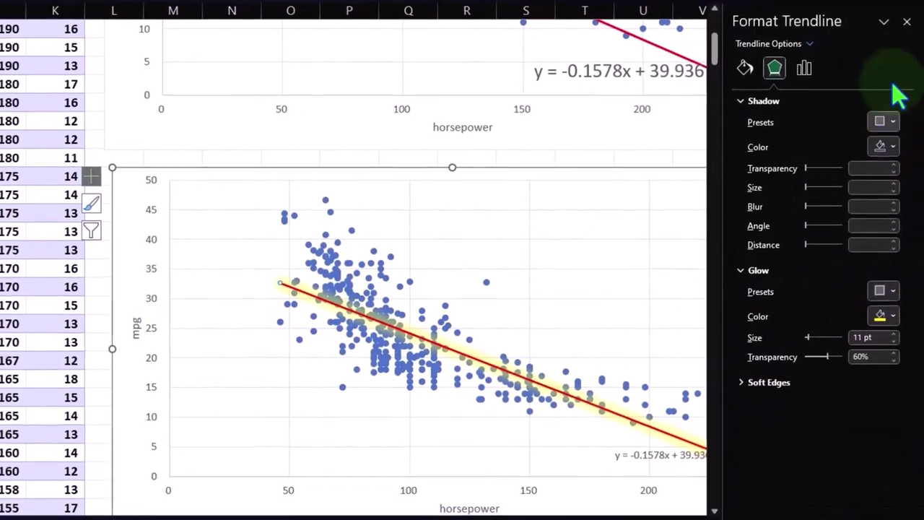
click(907, 21)
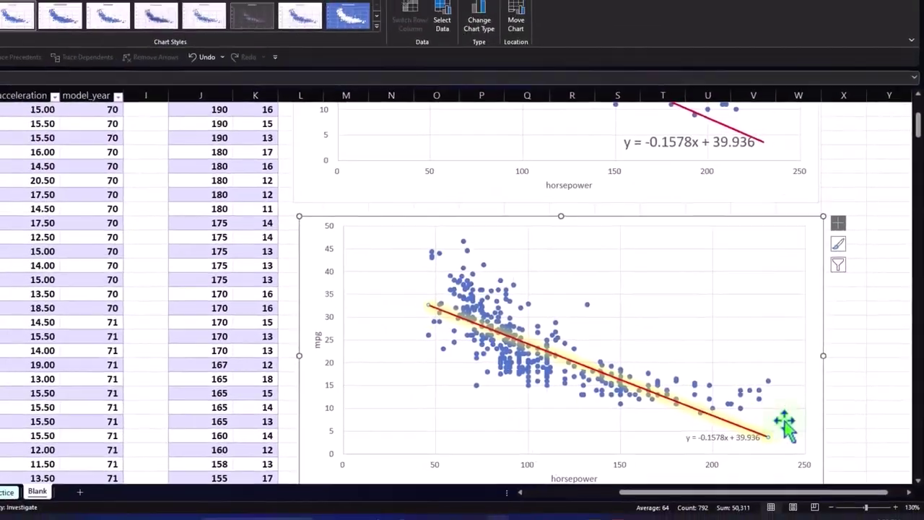
Narrow spacer column I to width 1.57 and return to the start of the car data
scroll(763, 489, right, 1)
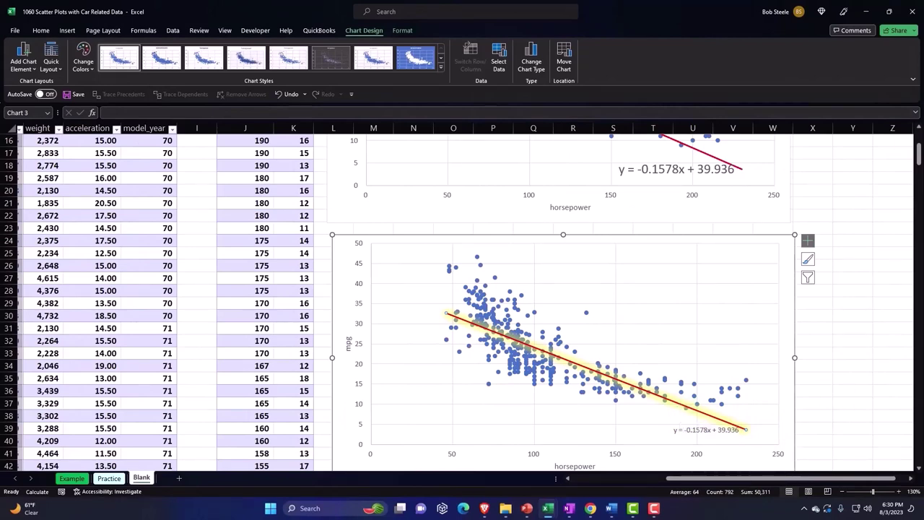
key(Escape)
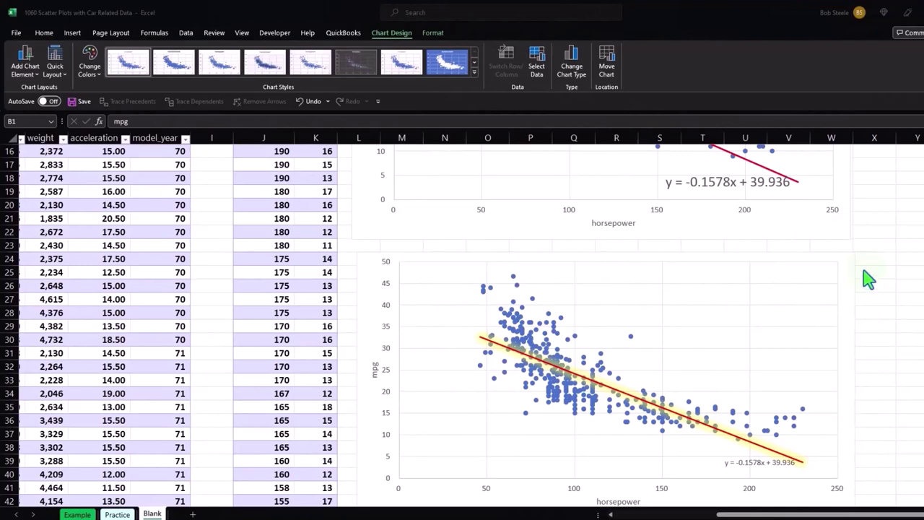
key(Escape)
scroll(220, 168, up, 5)
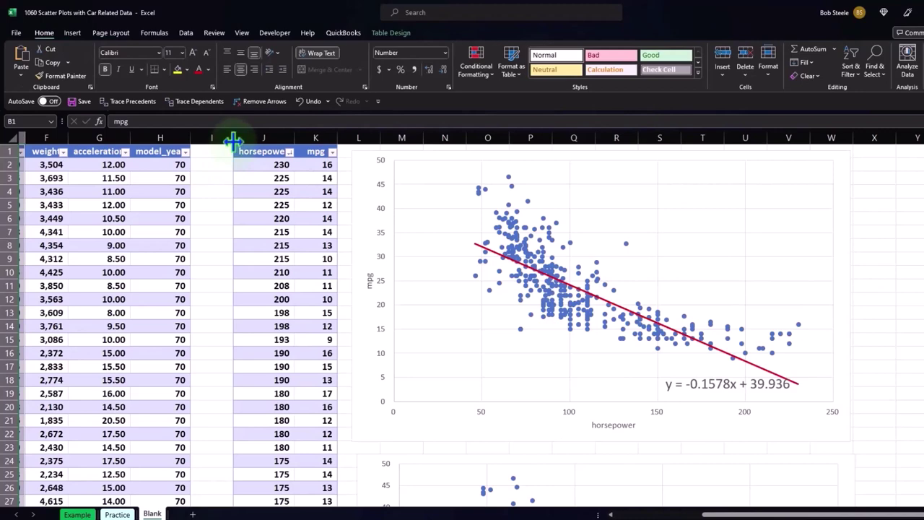
drag(233, 138, 197, 139)
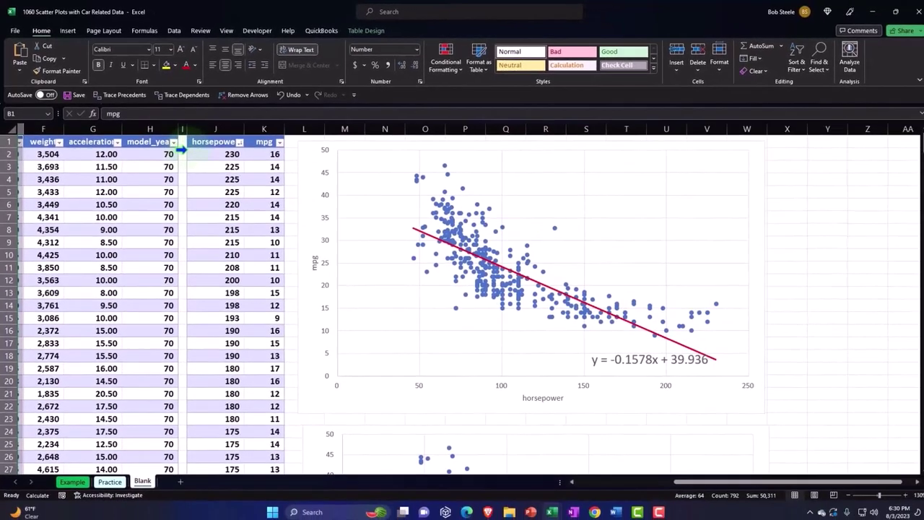
click(169, 146)
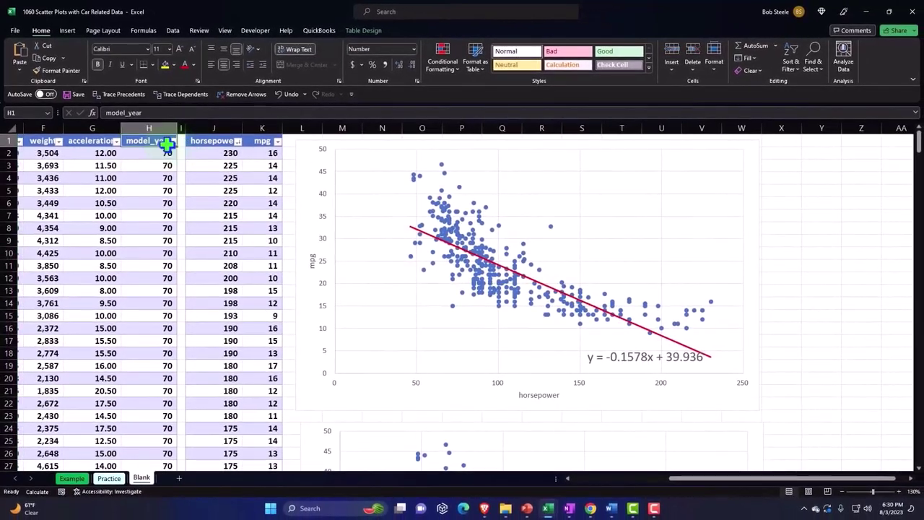
key(Left)
key(Left)
key(Left)
key(Left)
key(Left)
key(Left)
key(Left)
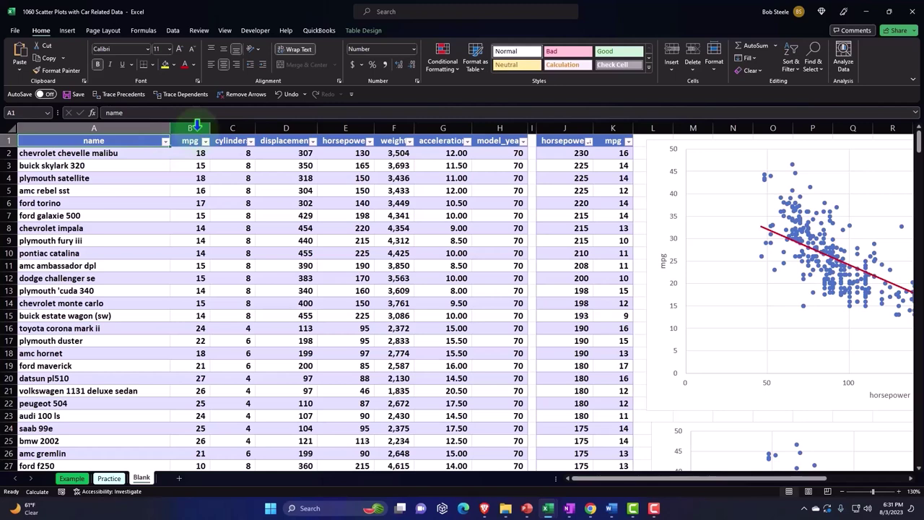
Copy the mpg column B and paste it into column Y starting at Y1
click(197, 127)
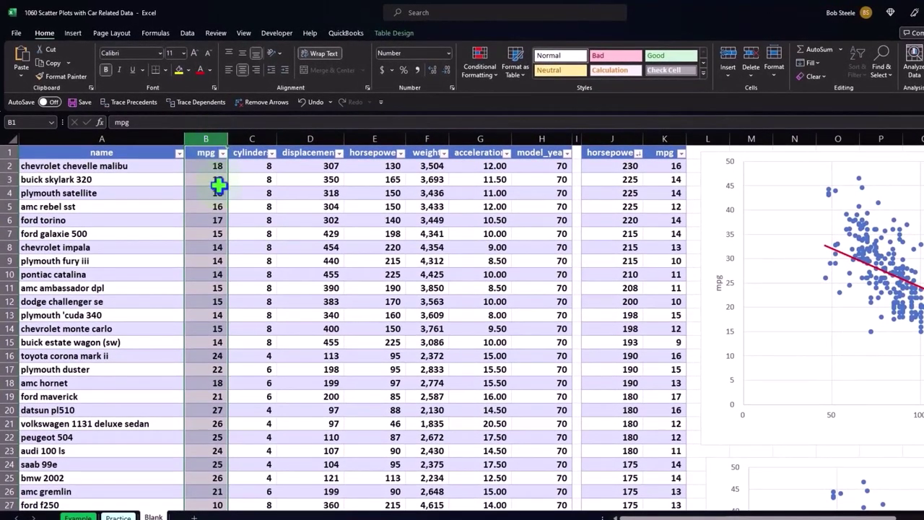
right_click(219, 185)
click(246, 228)
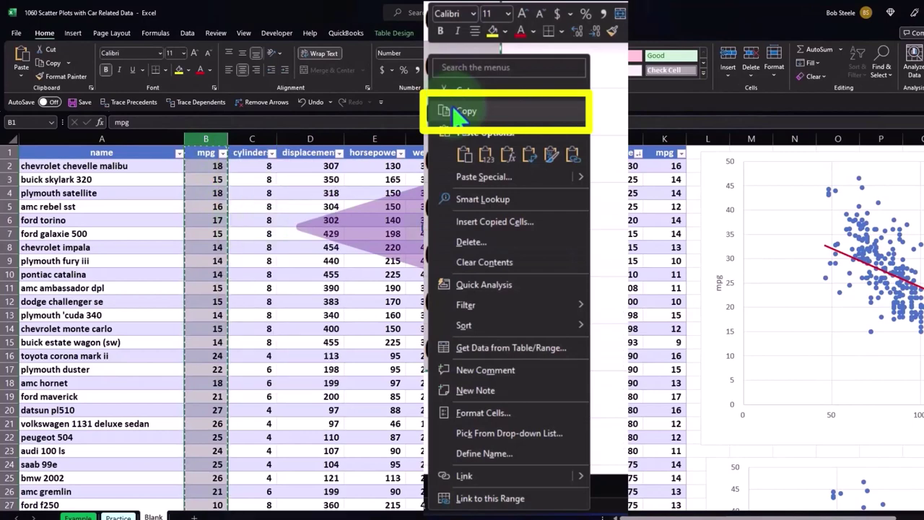
scroll(430, 227, right, 6)
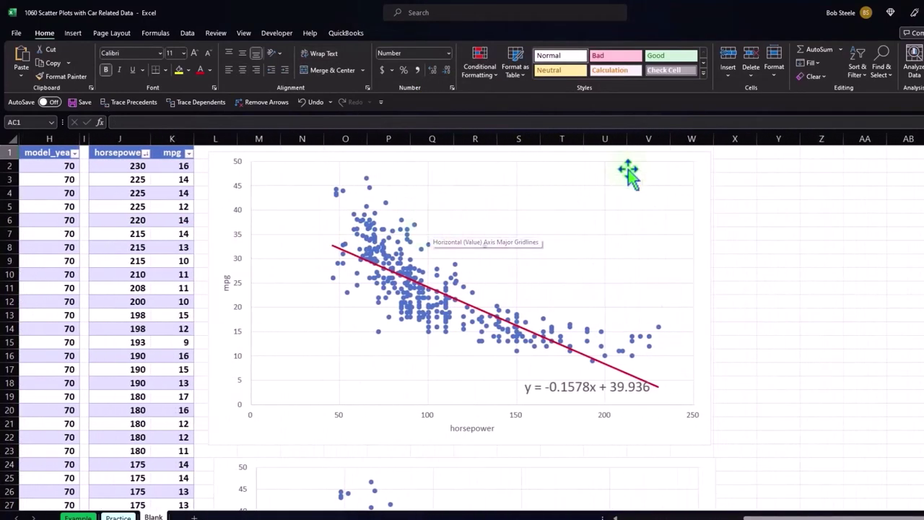
right_click(788, 152)
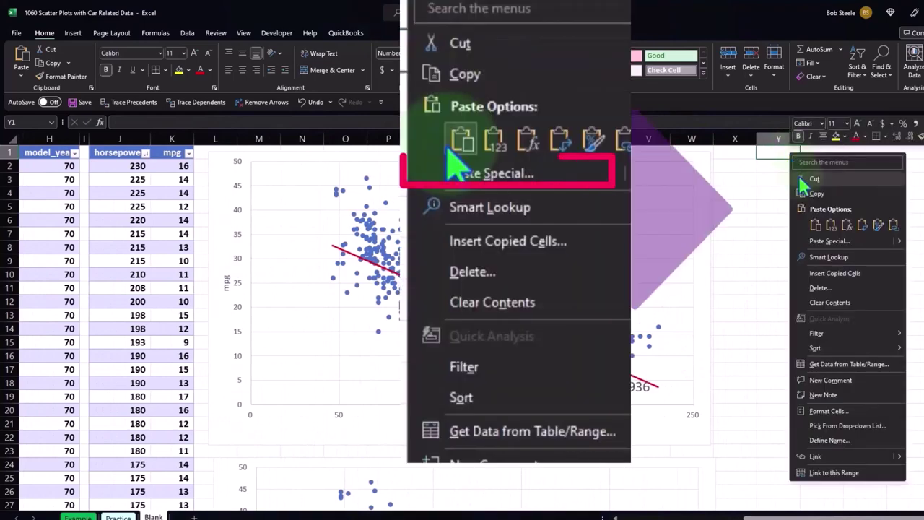
click(794, 223)
click(823, 219)
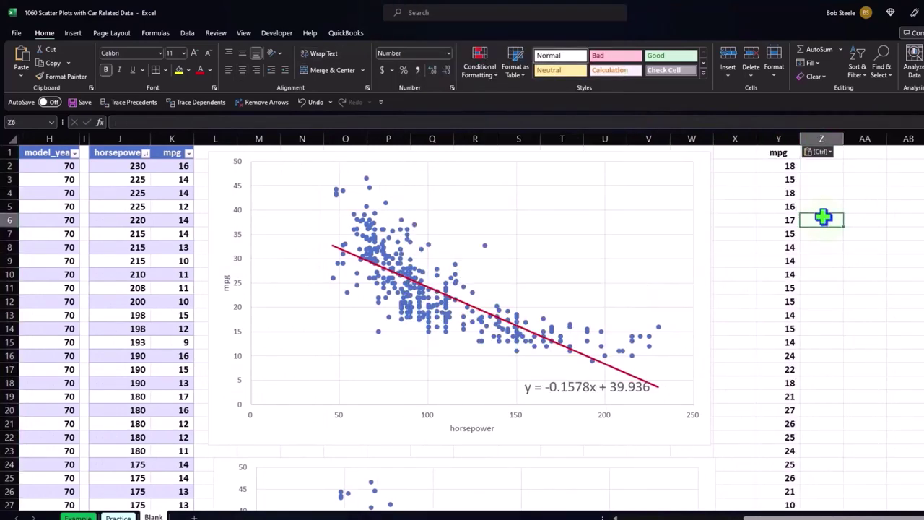
key(Left)
key(Left)
key(Left)
key(Left)
key(Left)
key(Left)
key(Left)
key(Left)
key(Left)
key(Left)
key(Left)
key(Left)
key(Left)
key(Left)
key(Left)
key(Left)
key(Left)
key(Left)
key(Left)
key(Left)
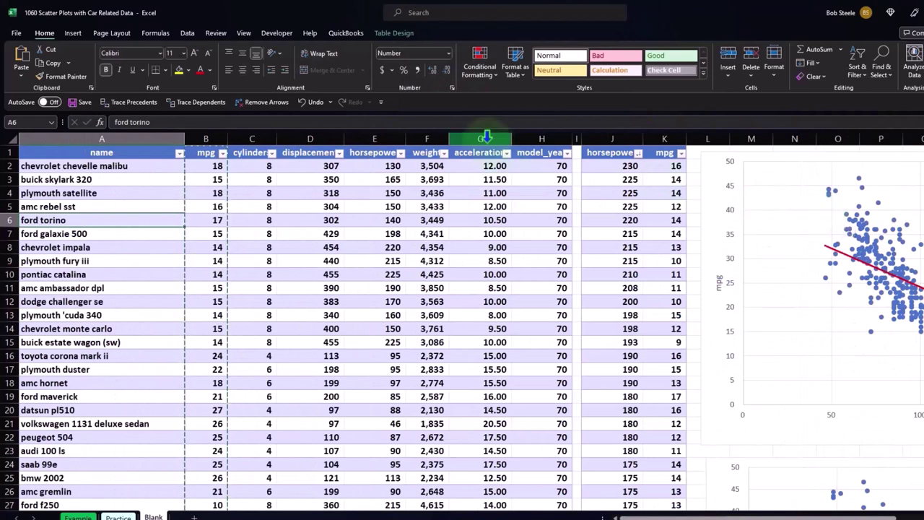
Copy the acceleration column G and paste it into column Z starting at Z1
click(486, 137)
right_click(489, 192)
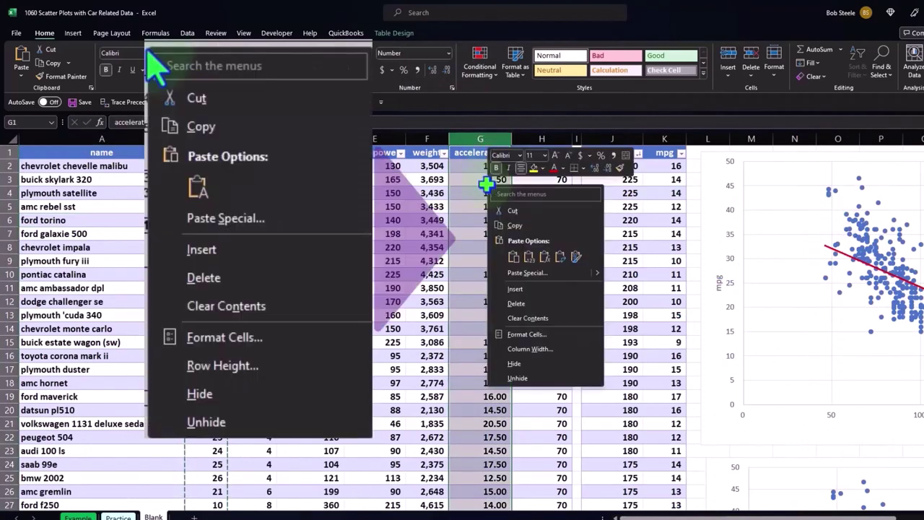
click(515, 225)
key(Right)
key(Right)
key(Right)
key(Right)
key(Right)
key(Right)
key(Right)
key(Right)
key(Right)
key(Right)
key(Right)
key(Right)
key(Right)
key(Right)
key(Right)
key(Right)
key(Right)
key(Right)
key(Right)
key(Right)
key(Right)
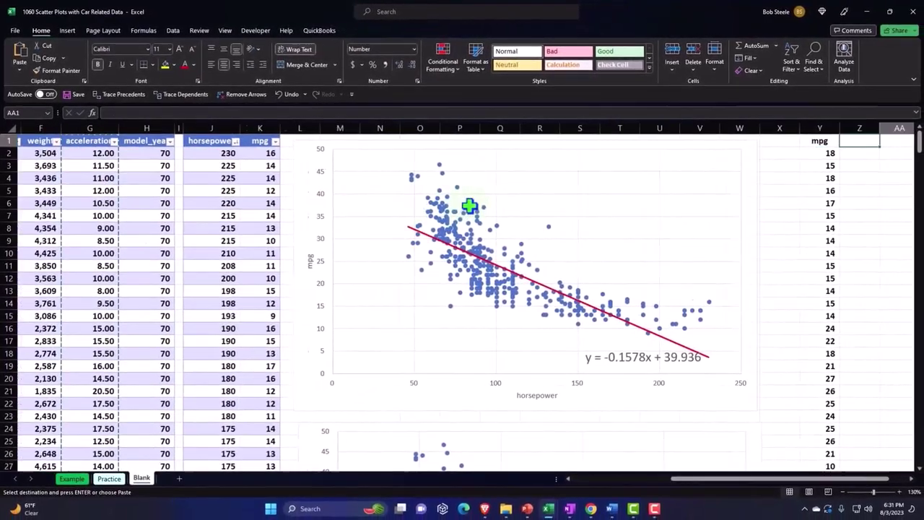
key(Left)
key(Left)
key(Left)
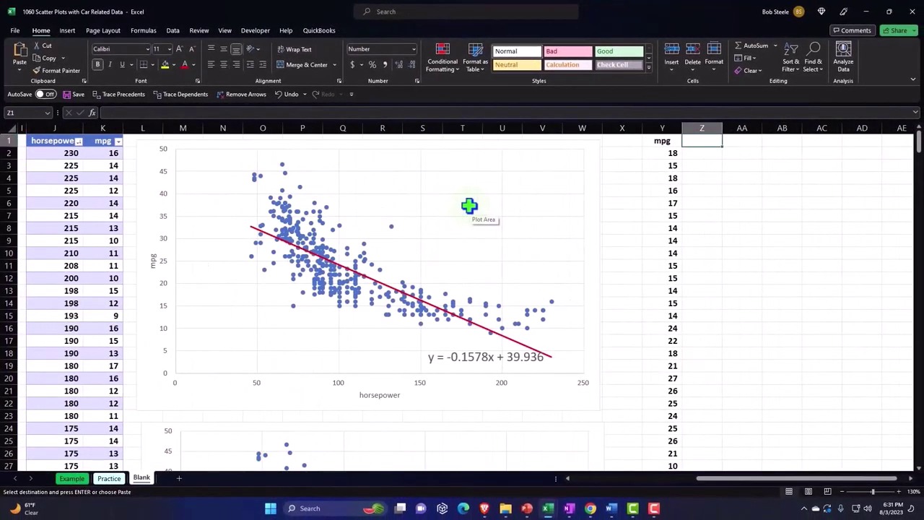
right_click(712, 142)
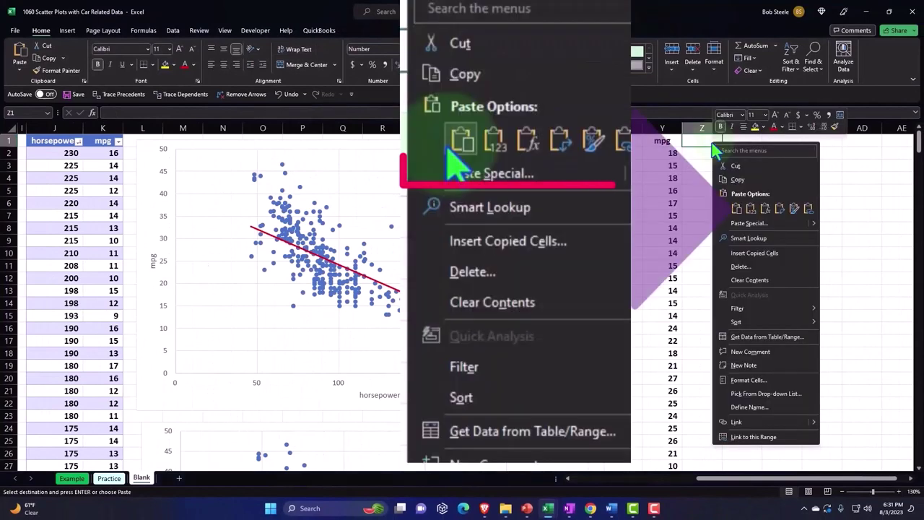
click(731, 213)
click(727, 206)
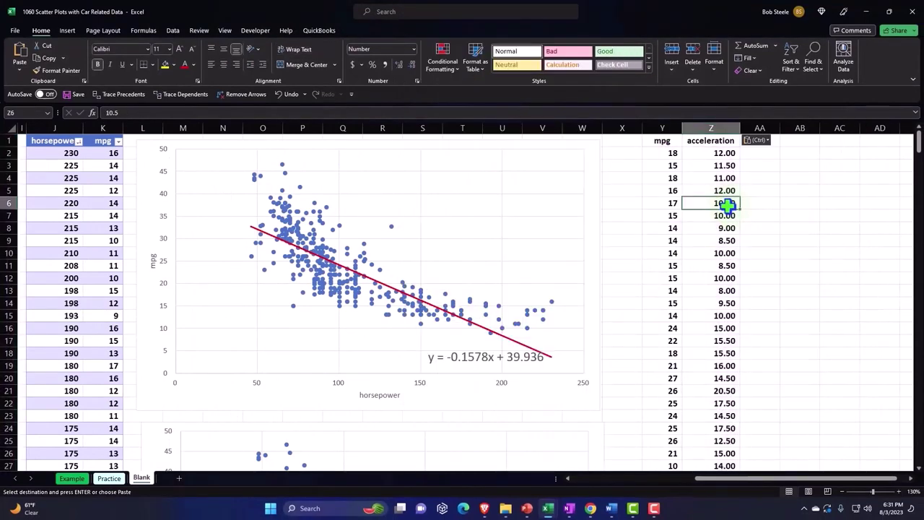
key(Right)
key(Right)
key(Right)
key(Right)
key(Right)
key(Right)
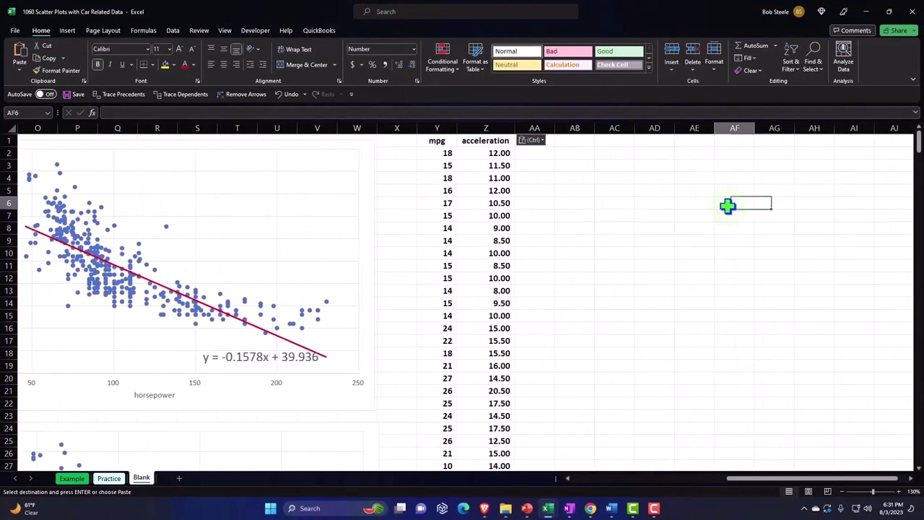
key(Left)
key(Left)
key(Left)
key(Left)
key(Left)
key(Left)
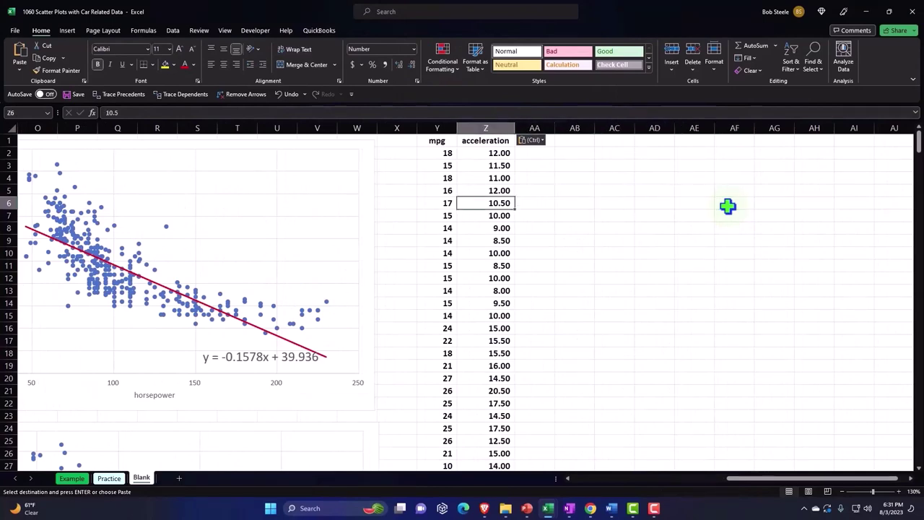
Format Y1:Z399 as a table with headers, creating Table9 with banded rows
click(68, 30)
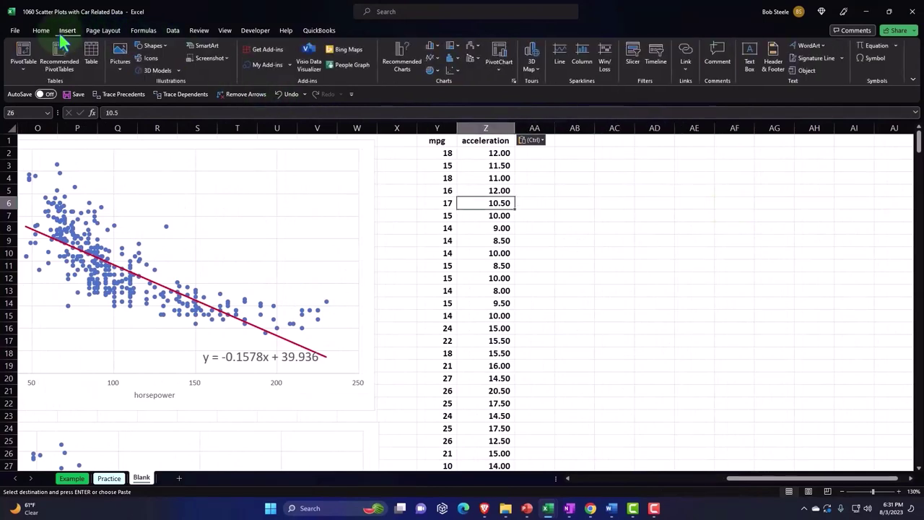
click(91, 56)
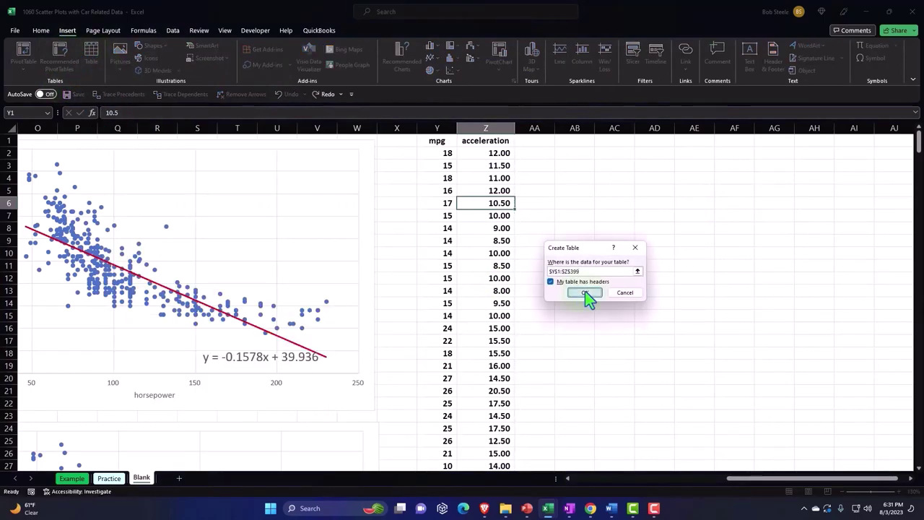
click(586, 293)
scroll(590, 300, down, 20)
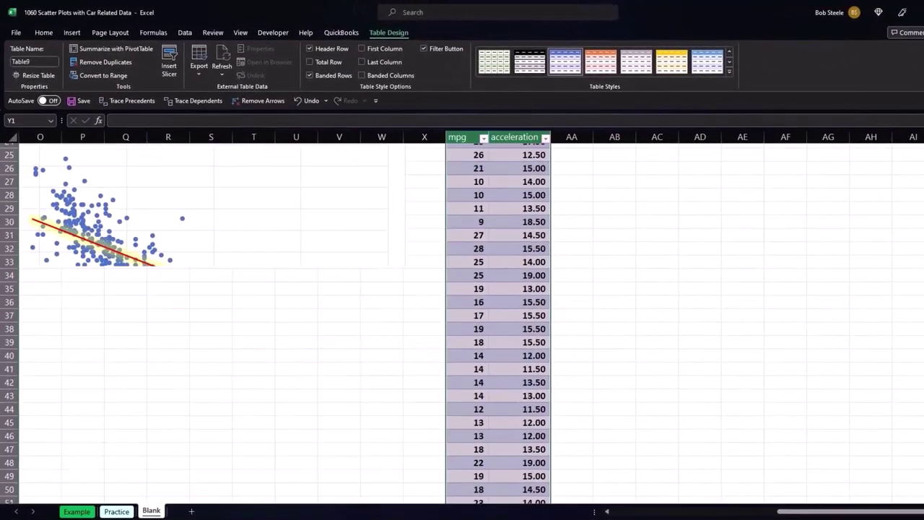
scroll(470, 325, up, 20)
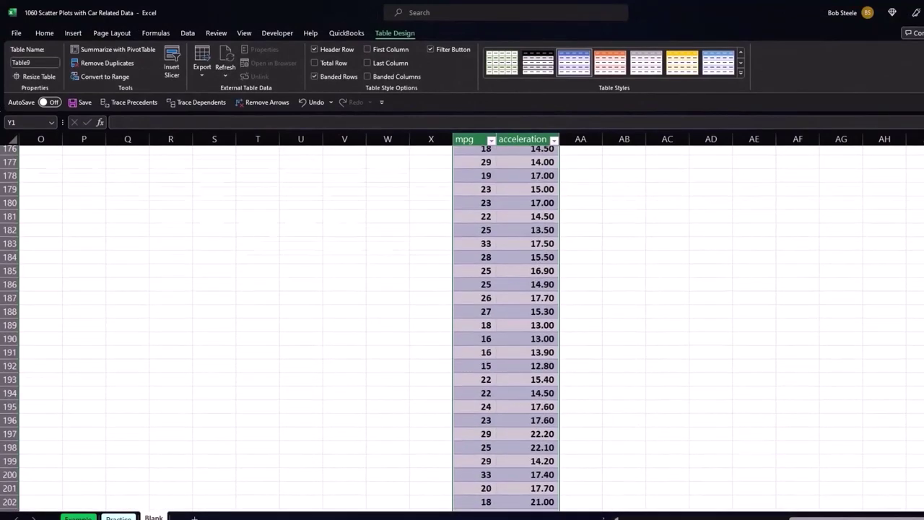
Sort the mpg–acceleration table by acceleration descending, so it starts at 24.80 (mpg 27)
click(715, 219)
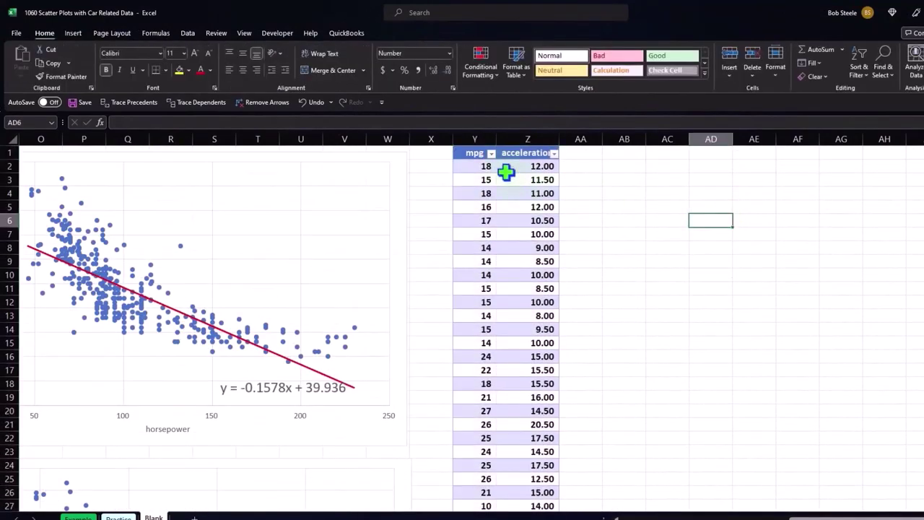
click(491, 153)
click(465, 167)
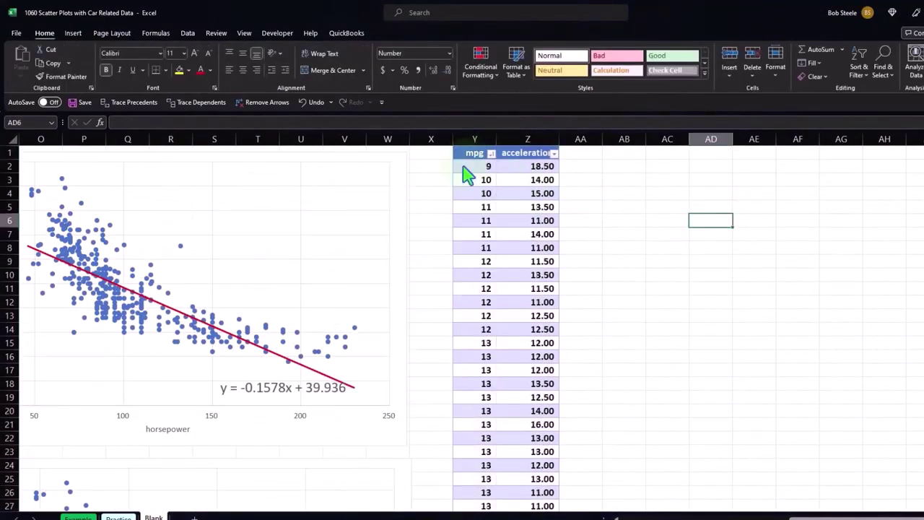
click(491, 153)
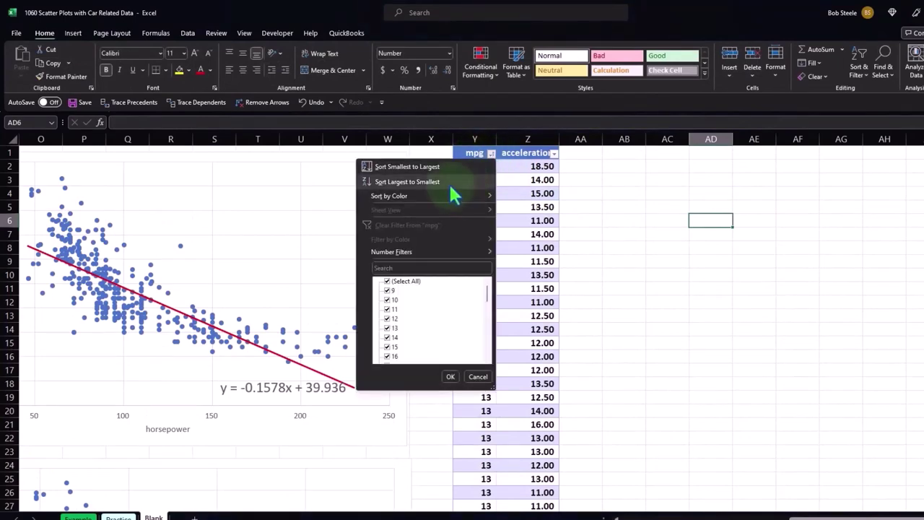
click(466, 180)
click(554, 153)
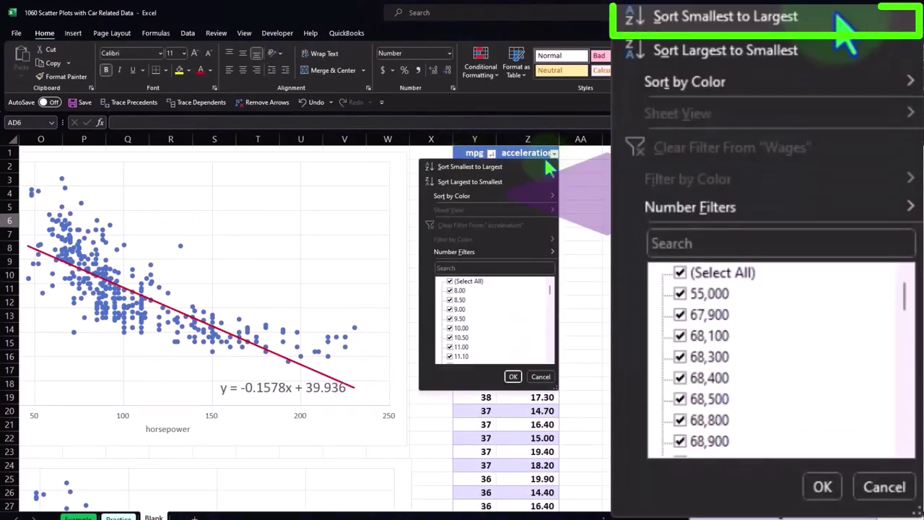
click(477, 166)
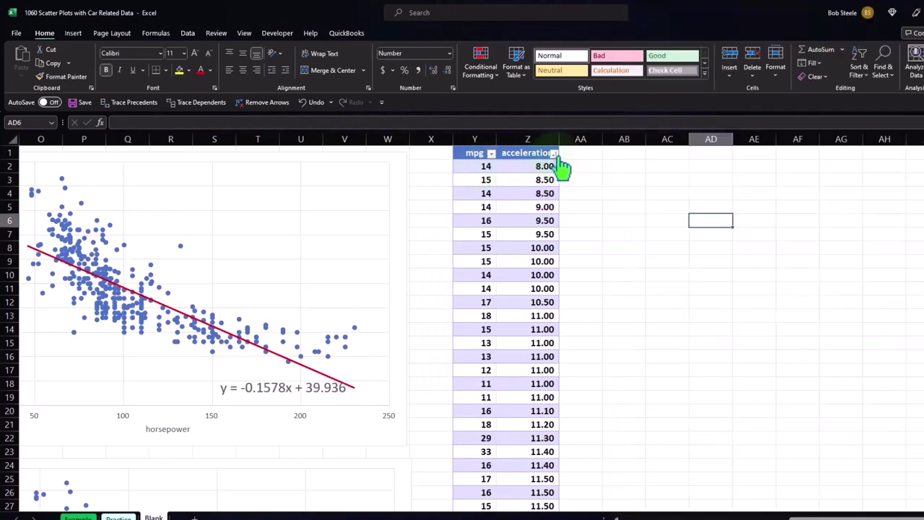
click(553, 153)
click(497, 183)
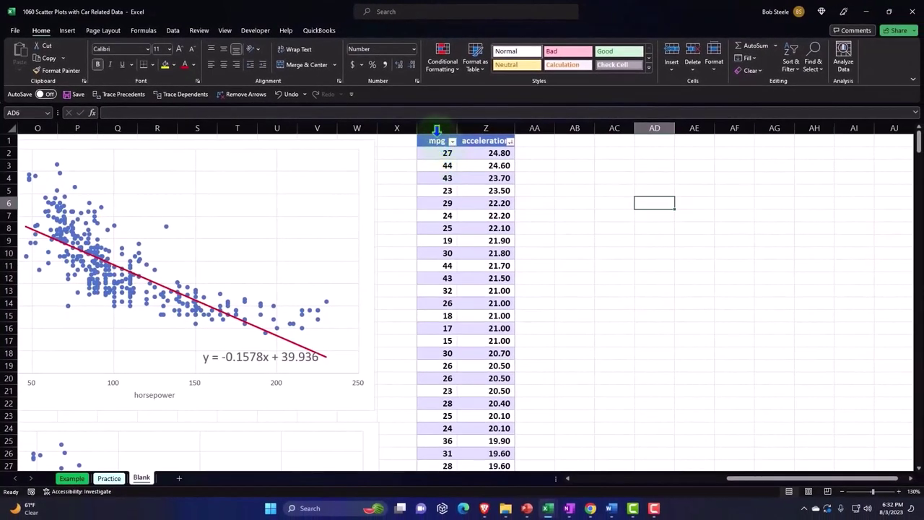
mouse_move(436, 128)
mouse_down()
mouse_move(479, 136)
mouse_move(440, 129)
mouse_move(473, 130)
mouse_up()
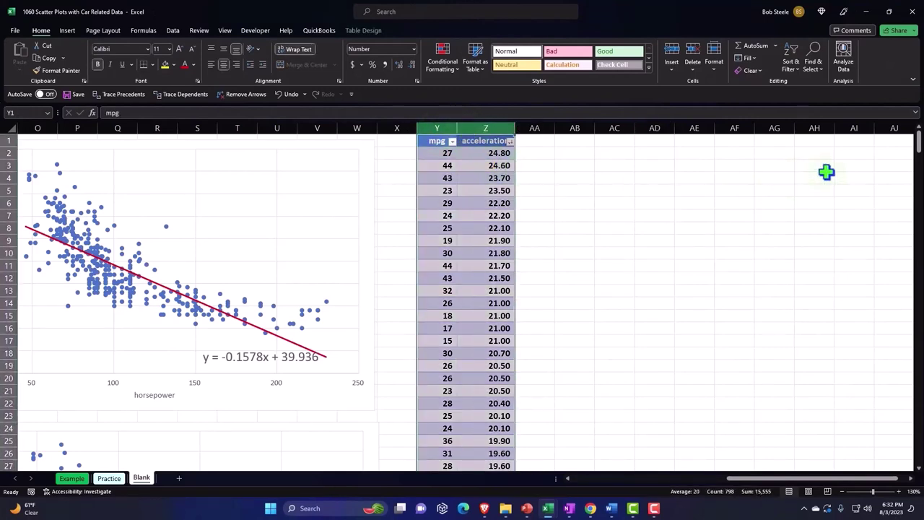
drag(919, 149, 916, 491)
scroll(679, 390, up, 20)
scroll(679, 390, up, 20)
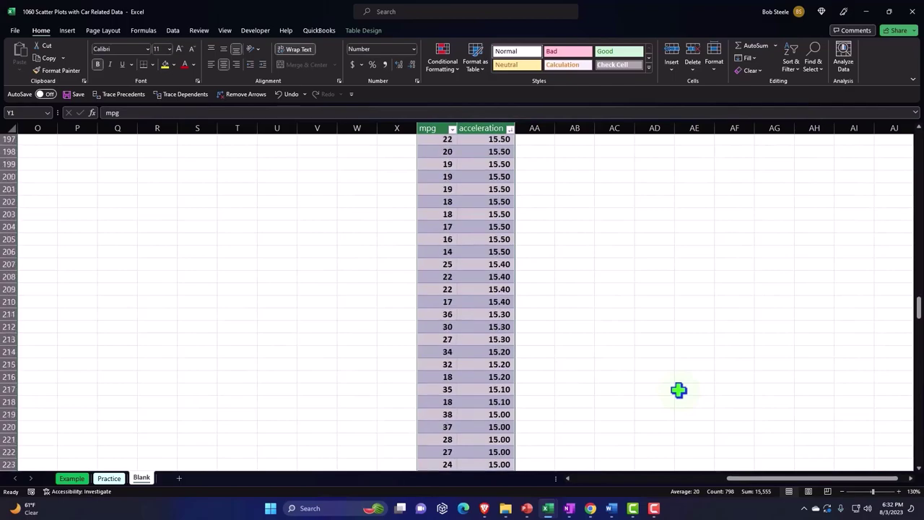
drag(919, 296, 916, 140)
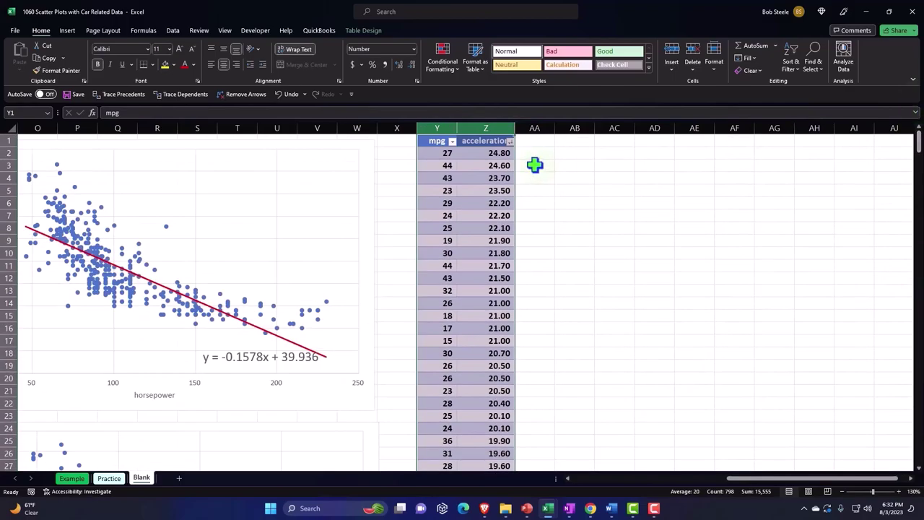
drag(437, 139, 484, 139)
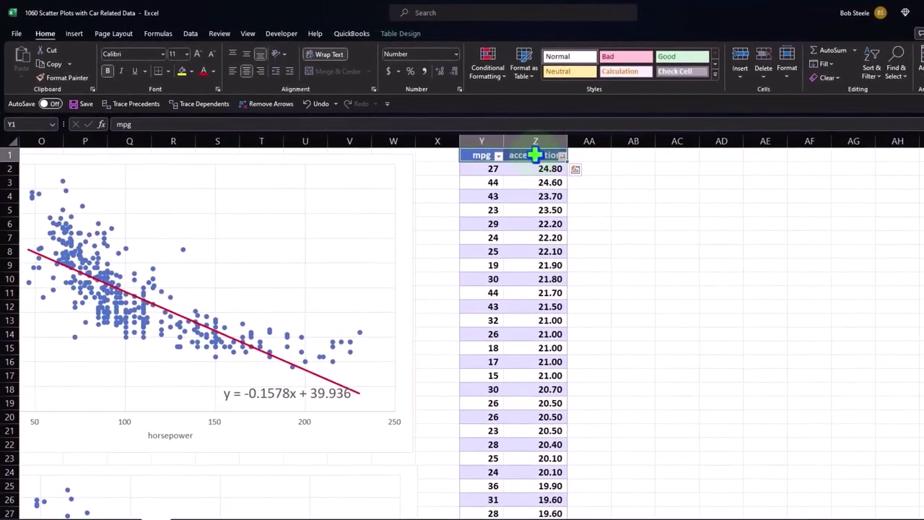